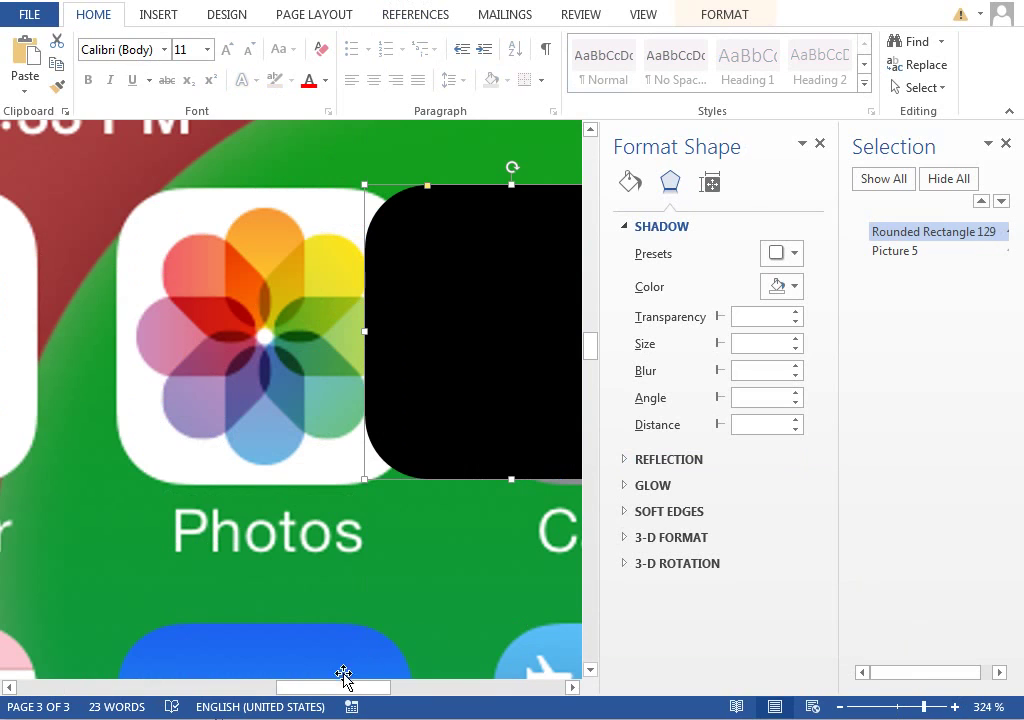
Switch the rounded rectangle to a gradient fill, drop the middle stop and make the right stop grey
left_click_drag(343, 687, 415, 692)
left_click(632, 186)
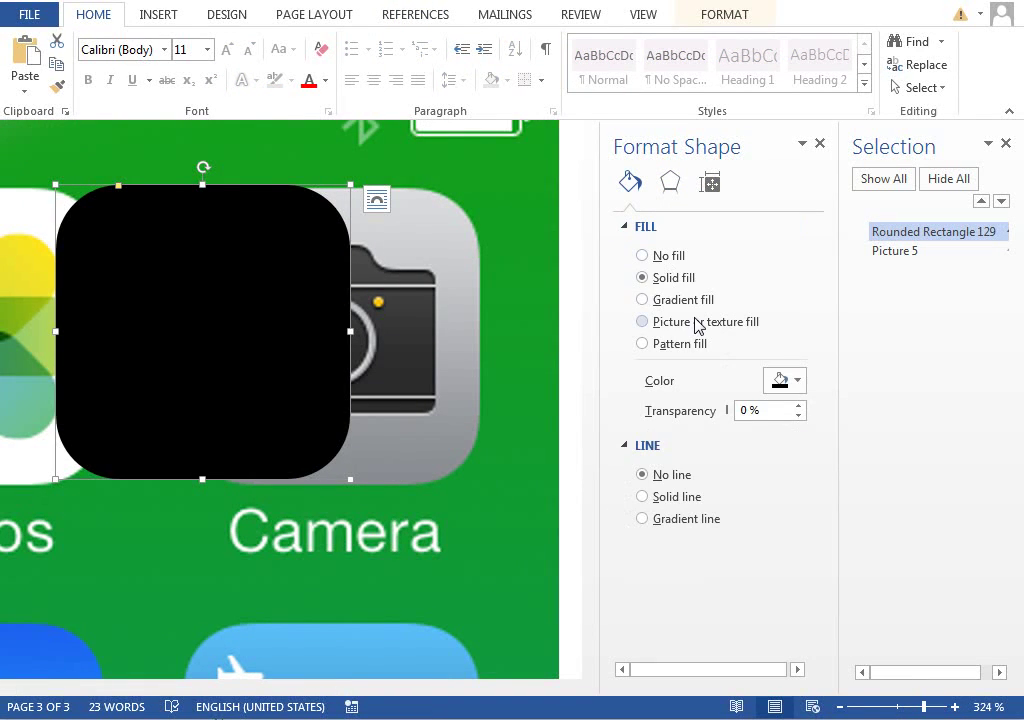
left_click(695, 321)
left_click(686, 299)
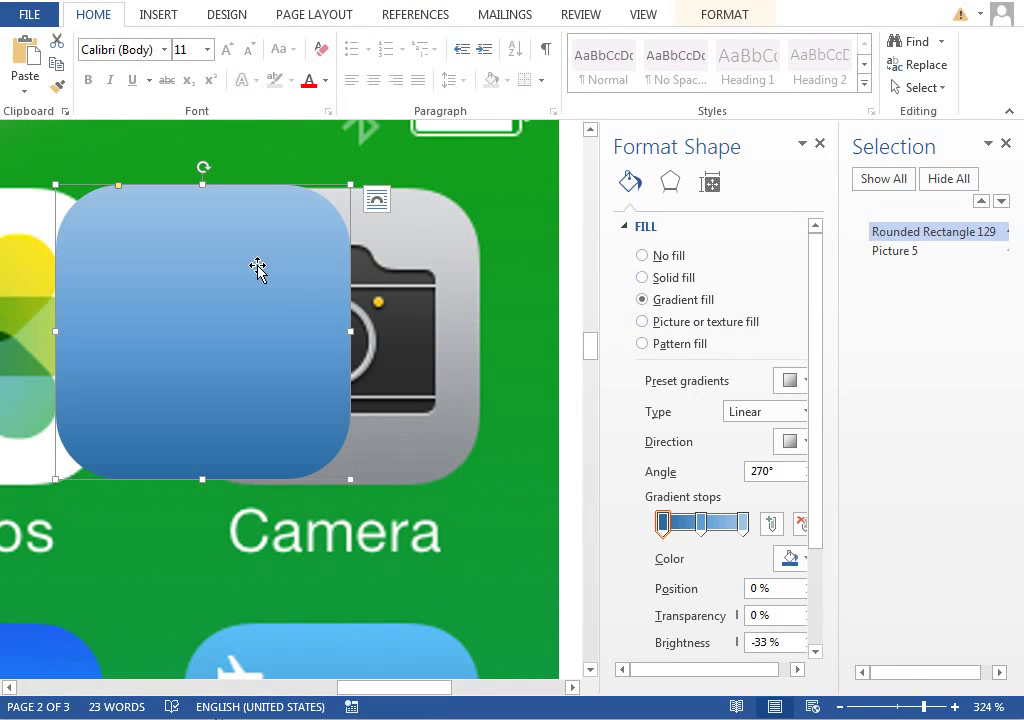
left_click_drag(706, 524, 742, 530)
left_click(742, 525)
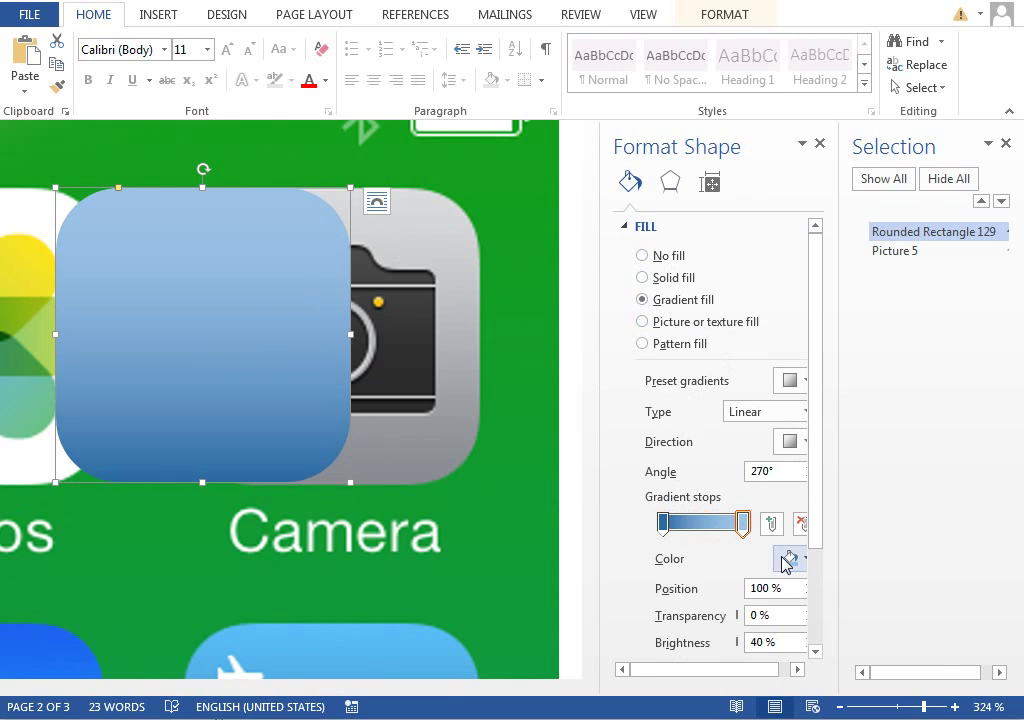
left_click(783, 558)
left_click(776, 645)
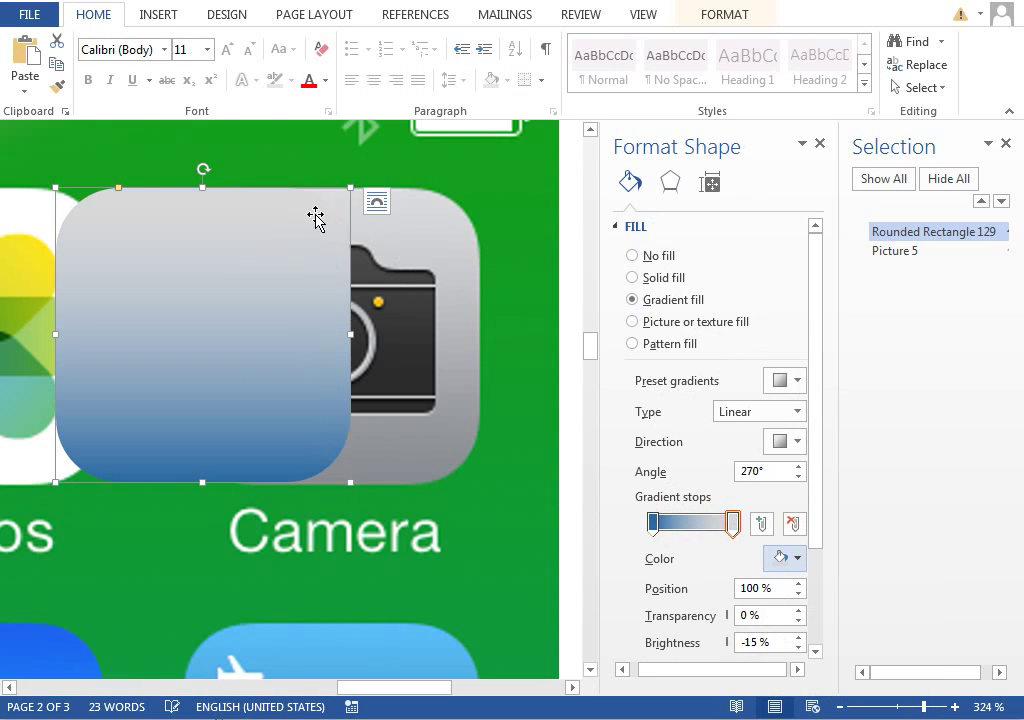
Set the left stop to a custom bluish-grey (RGB 122, 120, 134) and move the rectangle over the Camera icon
left_click(654, 524)
left_click(780, 560)
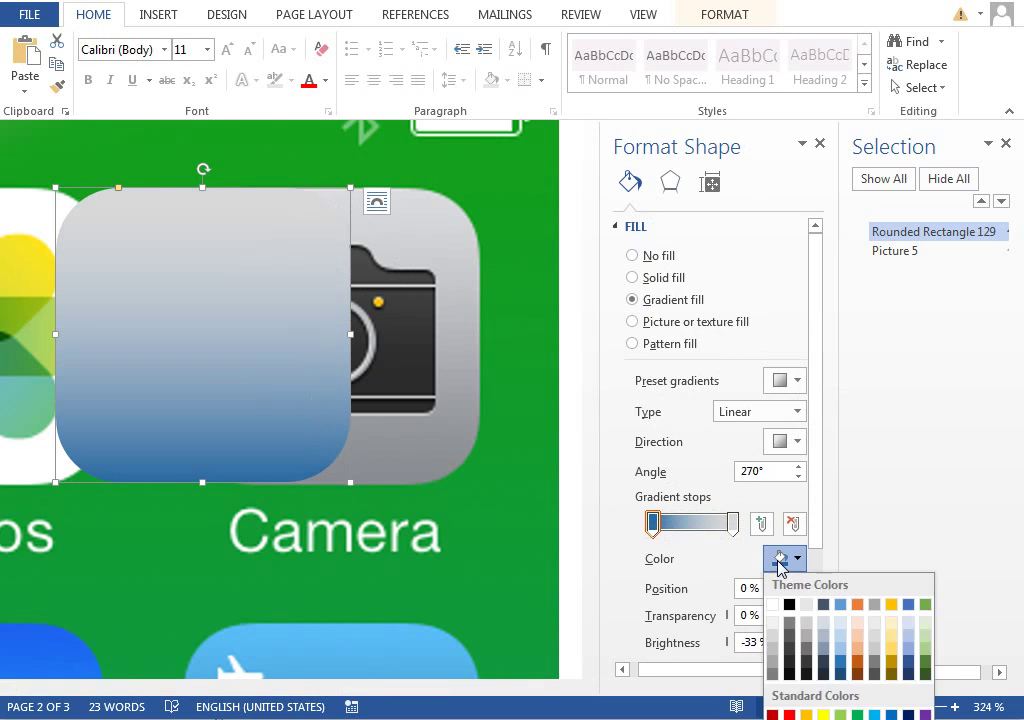
left_click(773, 647)
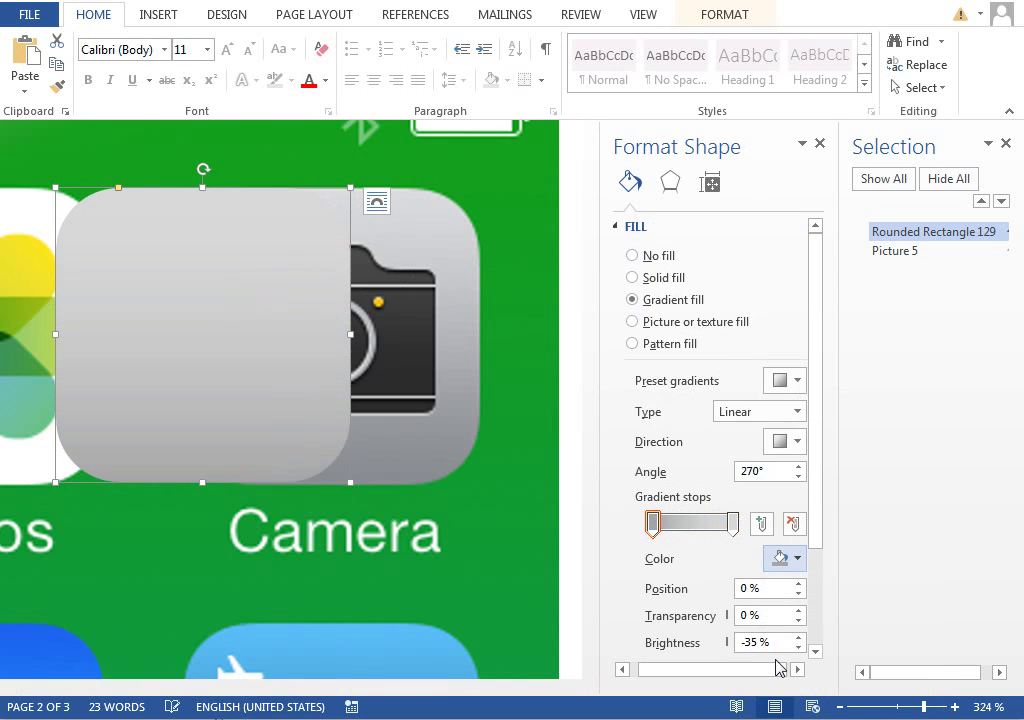
left_click(778, 557)
left_click(773, 663)
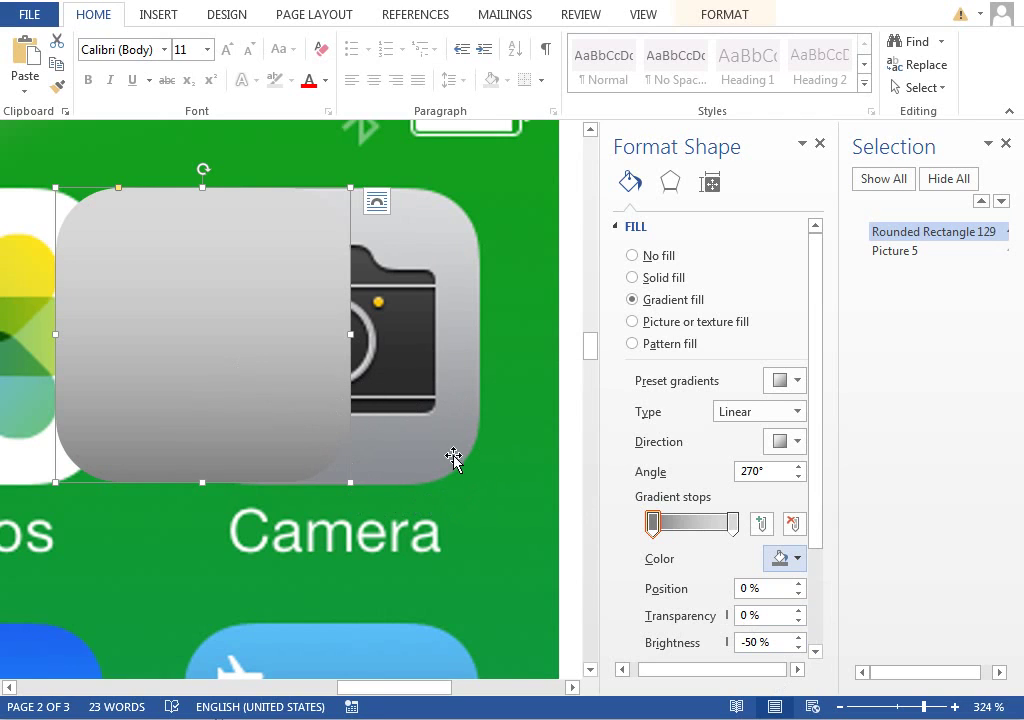
left_click(778, 560)
left_click(805, 716)
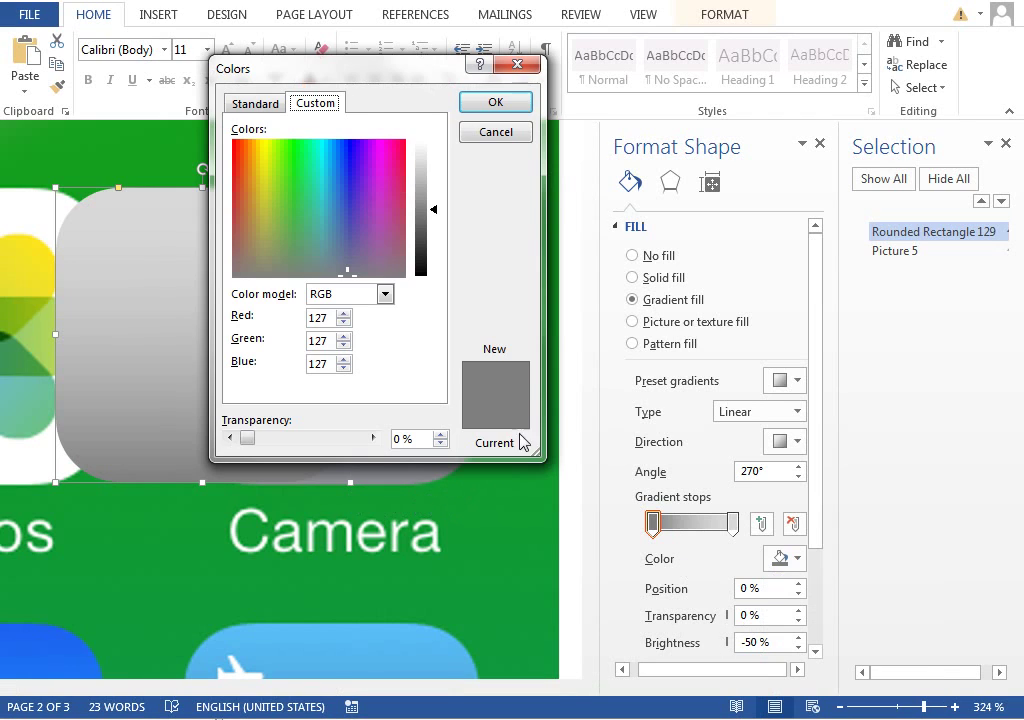
left_click_drag(350, 271, 351, 268)
left_click(486, 106)
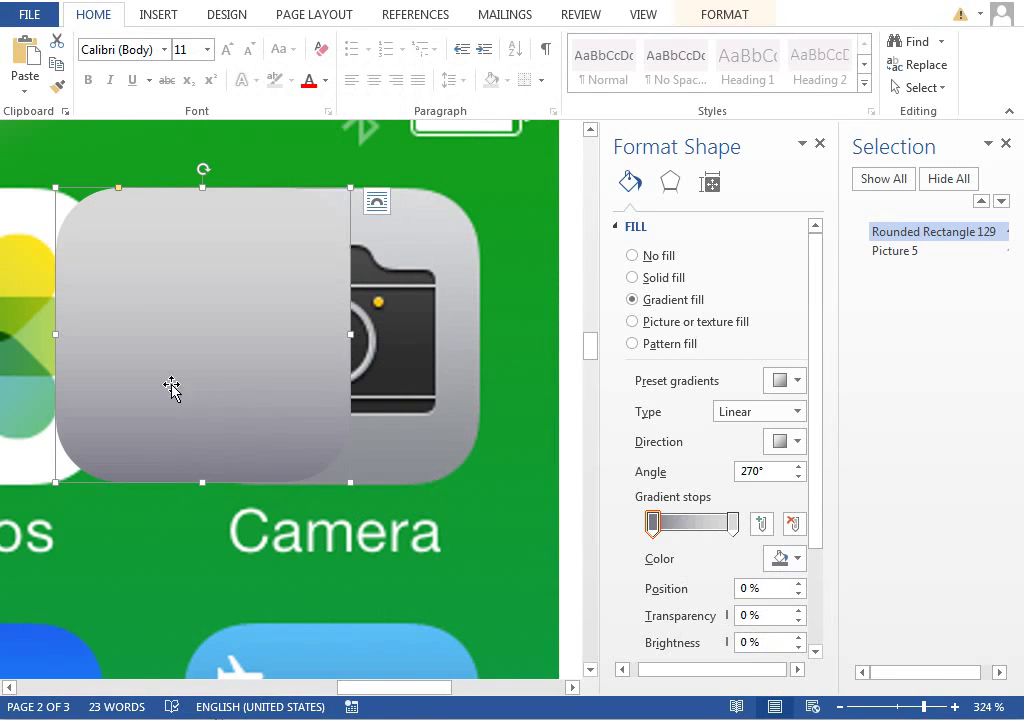
left_click_drag(171, 389, 105, 372)
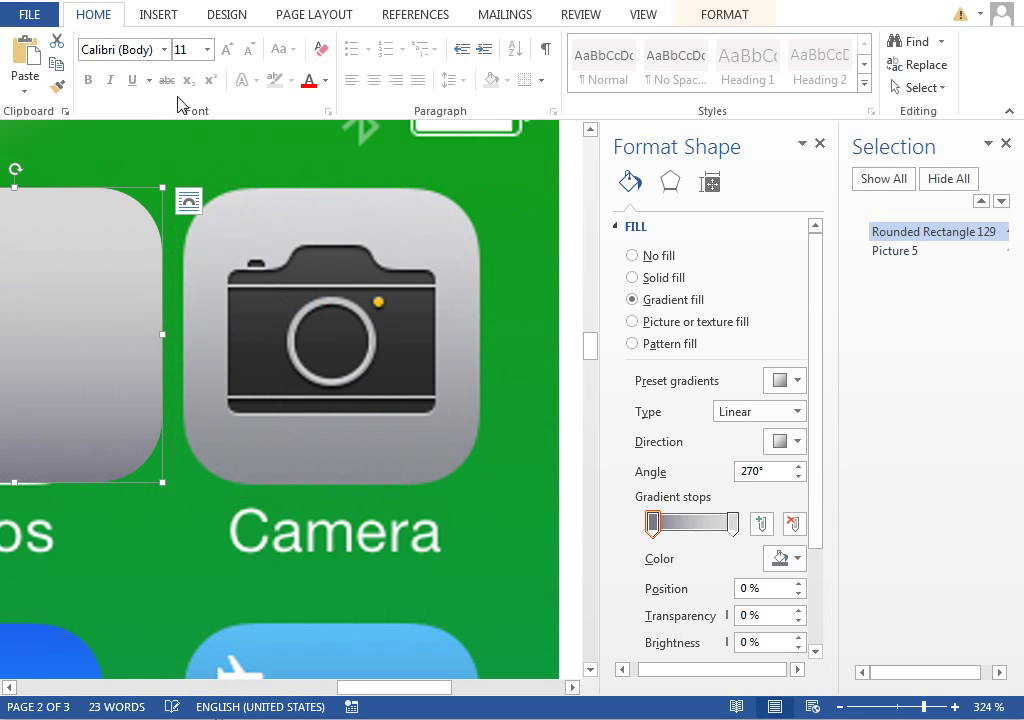
Draw a text box over the Camera icon
left_click(158, 14)
left_click(275, 60)
left_click(266, 133)
left_click_drag(146, 160, 504, 469)
Give the text box no outline, no fill and 0 mm internal margins
left_click(640, 504)
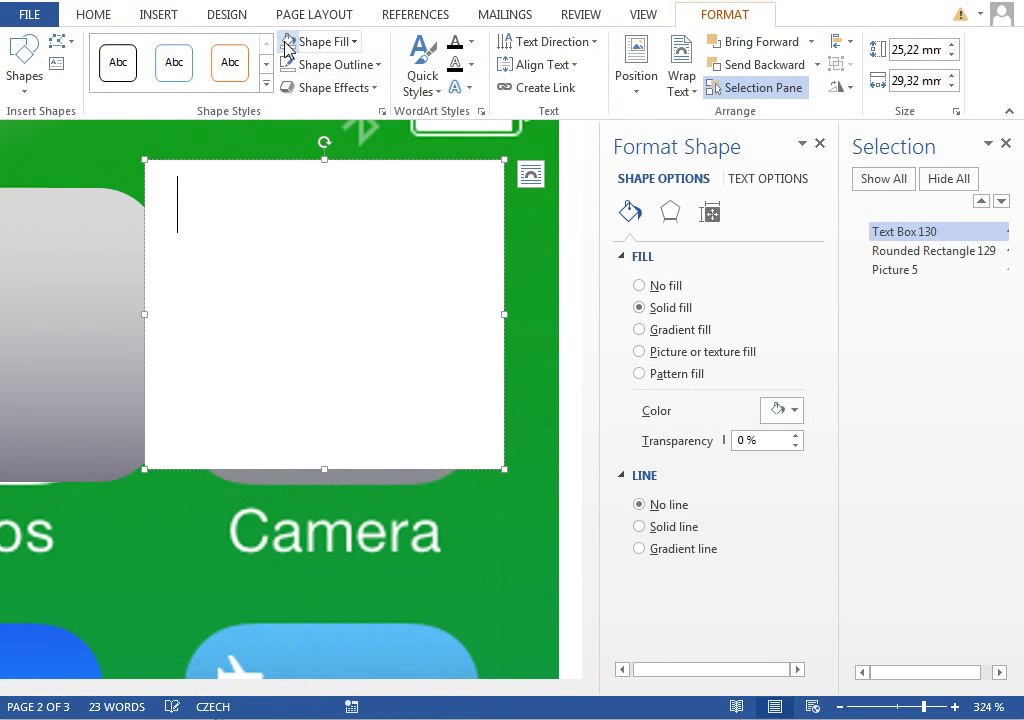
left_click(639, 285)
left_click(710, 213)
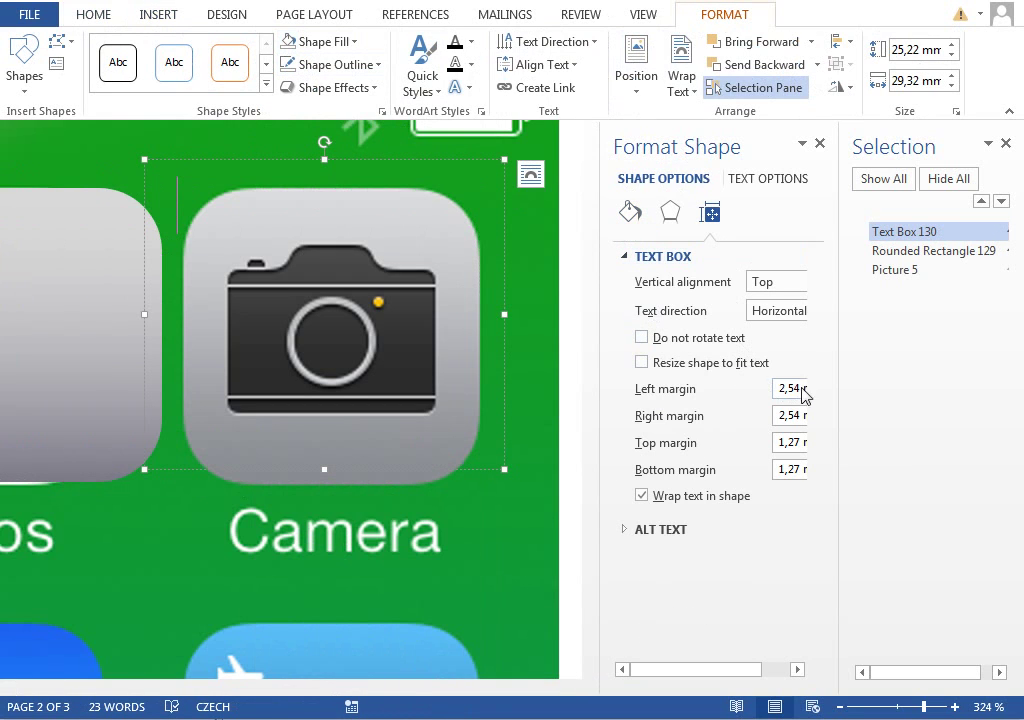
left_click_drag(801, 394, 734, 390)
type("0")
key("Tab")
type("0")
key("Tab")
type("0")
key("Tab")
type("0")
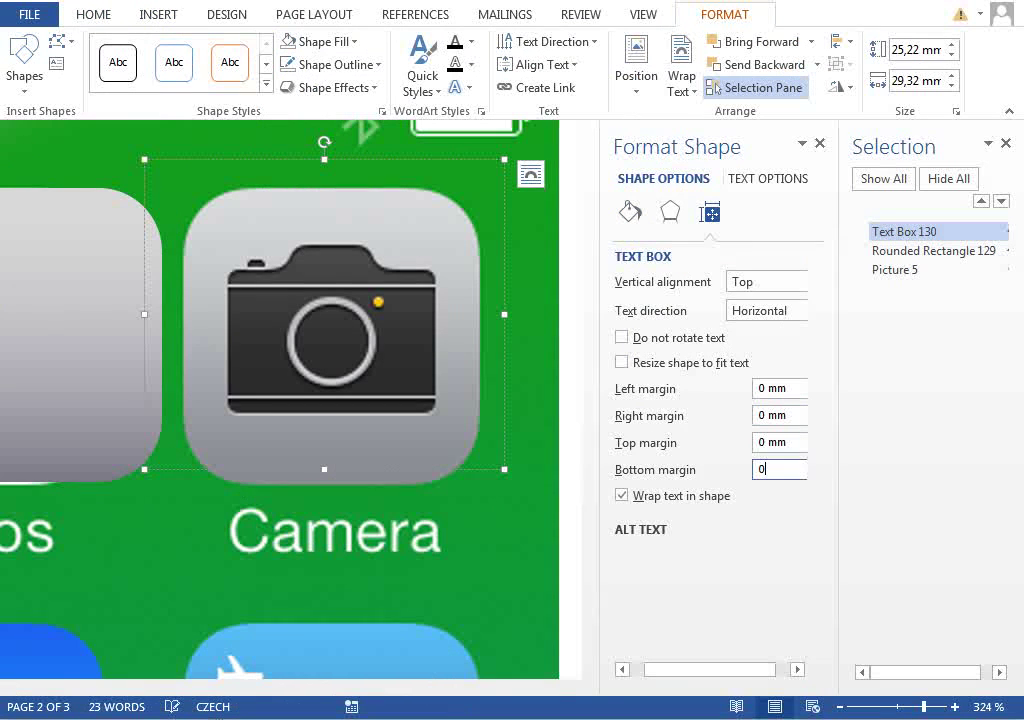
key("Tab")
Insert the Segoe UI Symbol camera character (1F4F7) into the text box
left_click(160, 14)
left_click(926, 64)
left_click(919, 213)
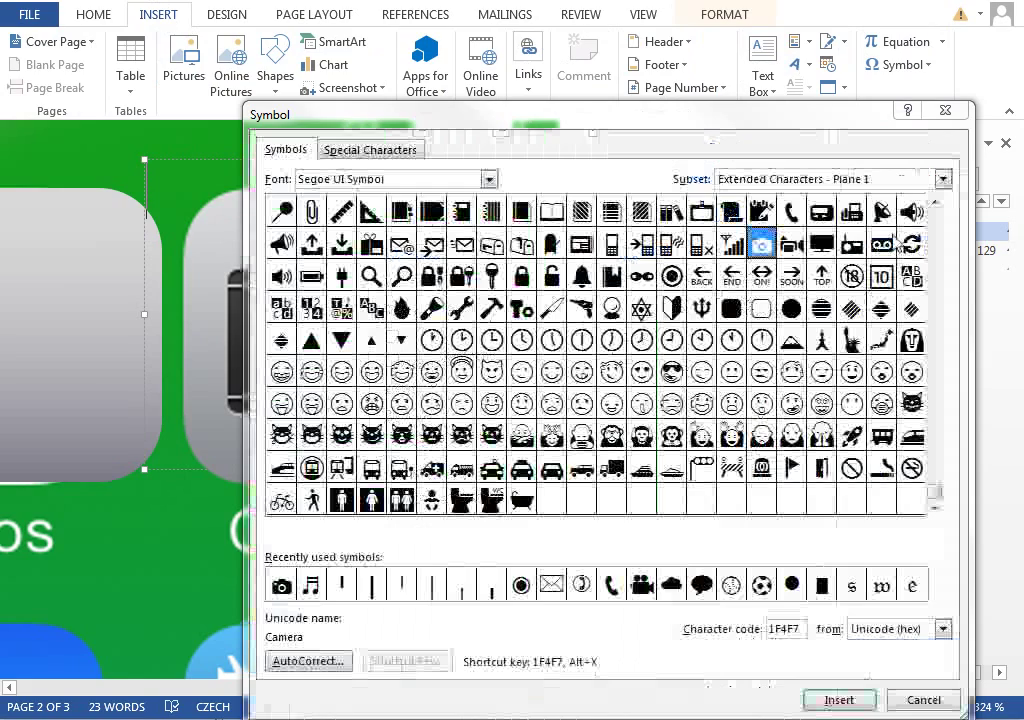
double_click(762, 249)
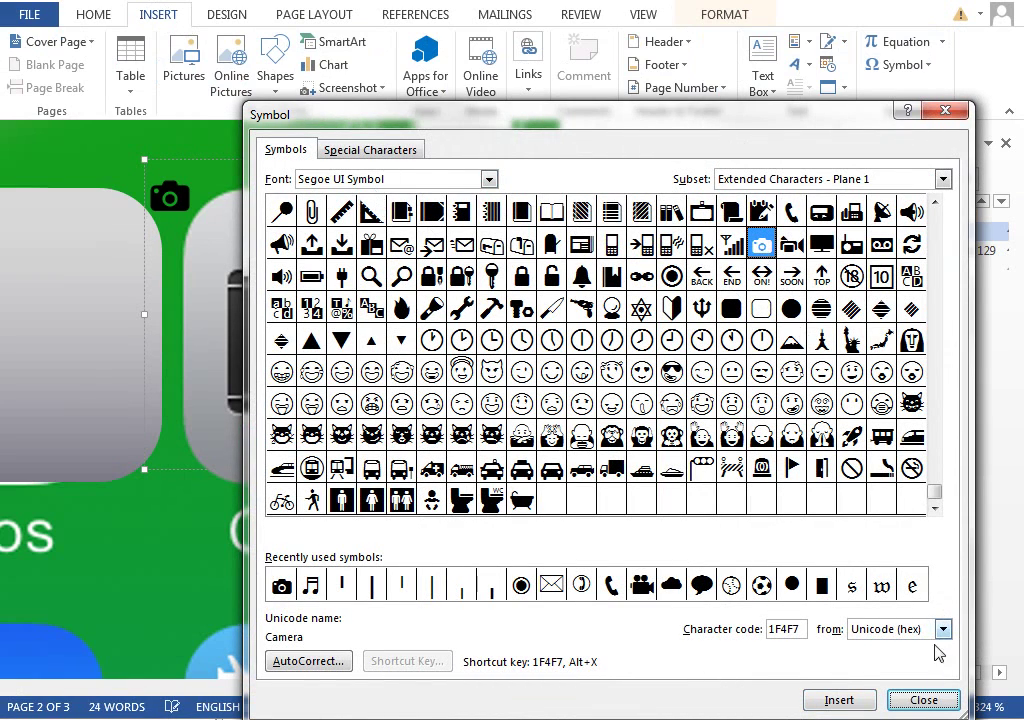
key("Escape")
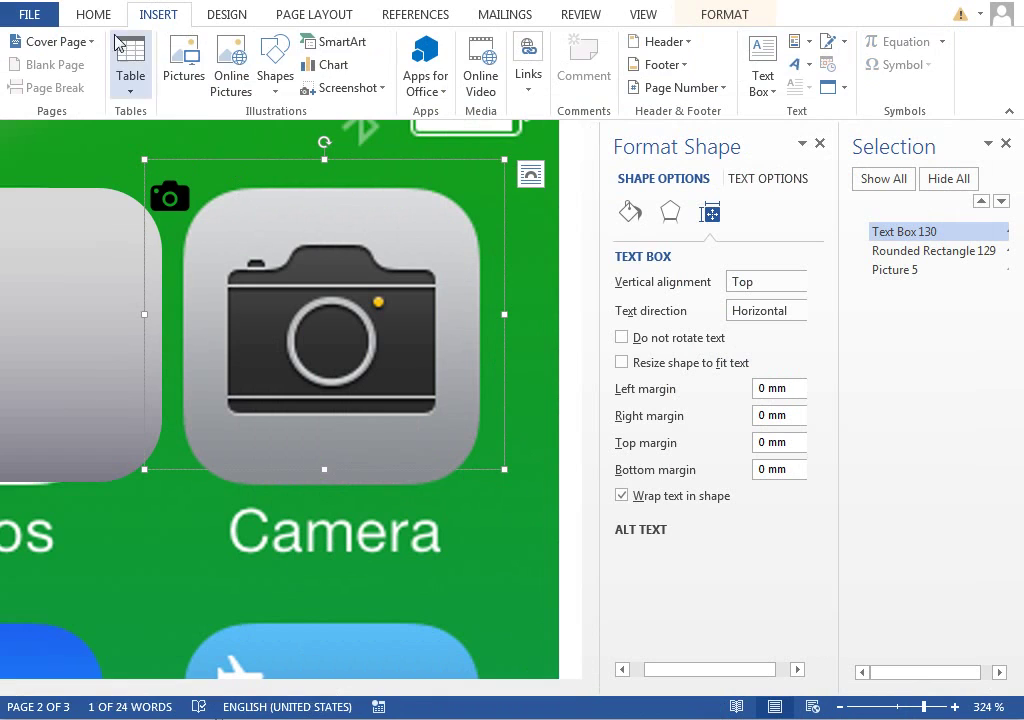
Set the camera symbol's font size to 60 pt
left_click(93, 14)
left_click(197, 49)
type("60")
key("Return")
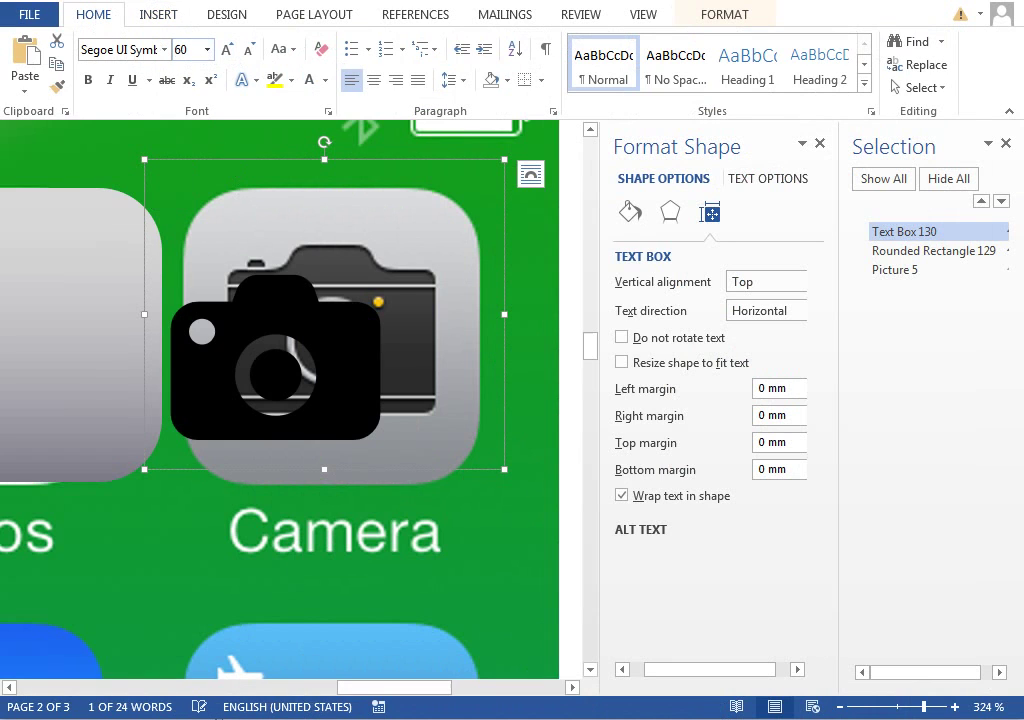
Make the text box taller and drag it so the glyph sits over the Camera icon
left_click_drag(504, 469, 504, 511)
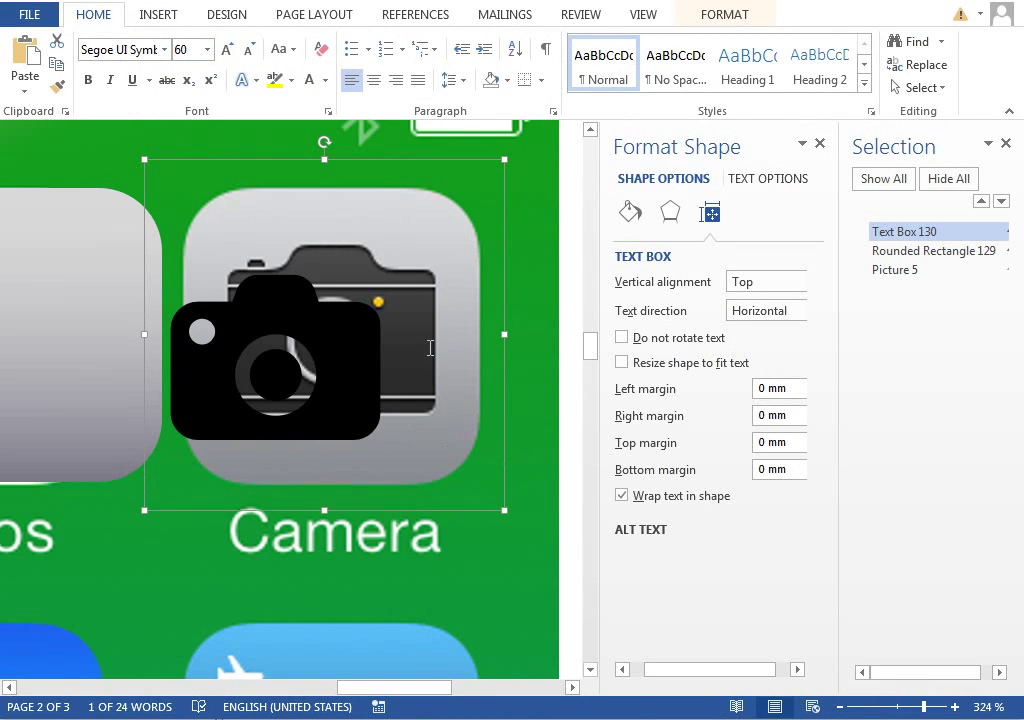
left_click_drag(256, 166, 310, 272)
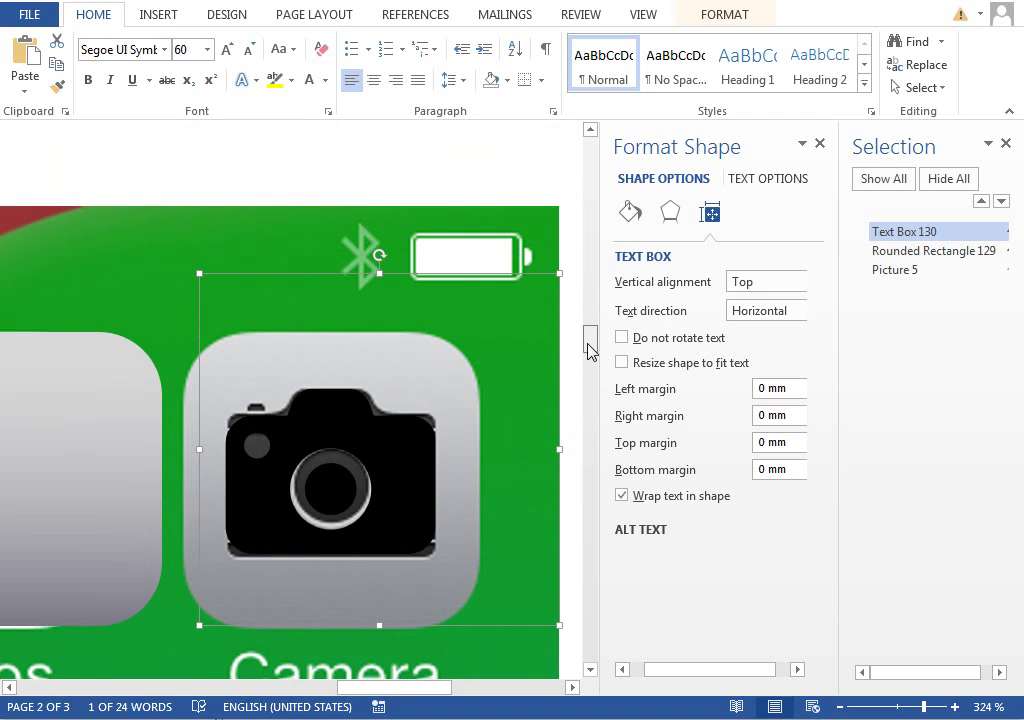
left_click_drag(587, 343, 583, 352)
left_click_drag(457, 153, 300, 326)
left_click_drag(591, 343, 590, 356)
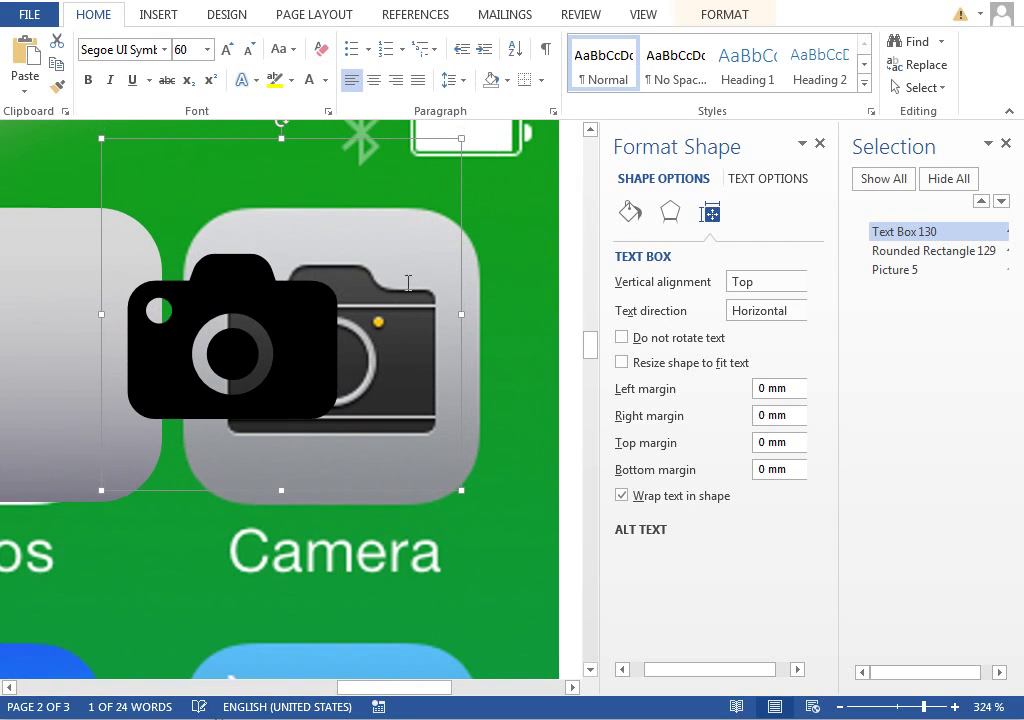
left_click_drag(370, 144, 379, 311)
mouse_move(588, 343)
left_mouse_down()
mouse_move(587, 354)
mouse_move(591, 344)
left_mouse_up()
Give the camera symbol a gradient text fill with both stops set to dark grey theme colours
left_click(749, 182)
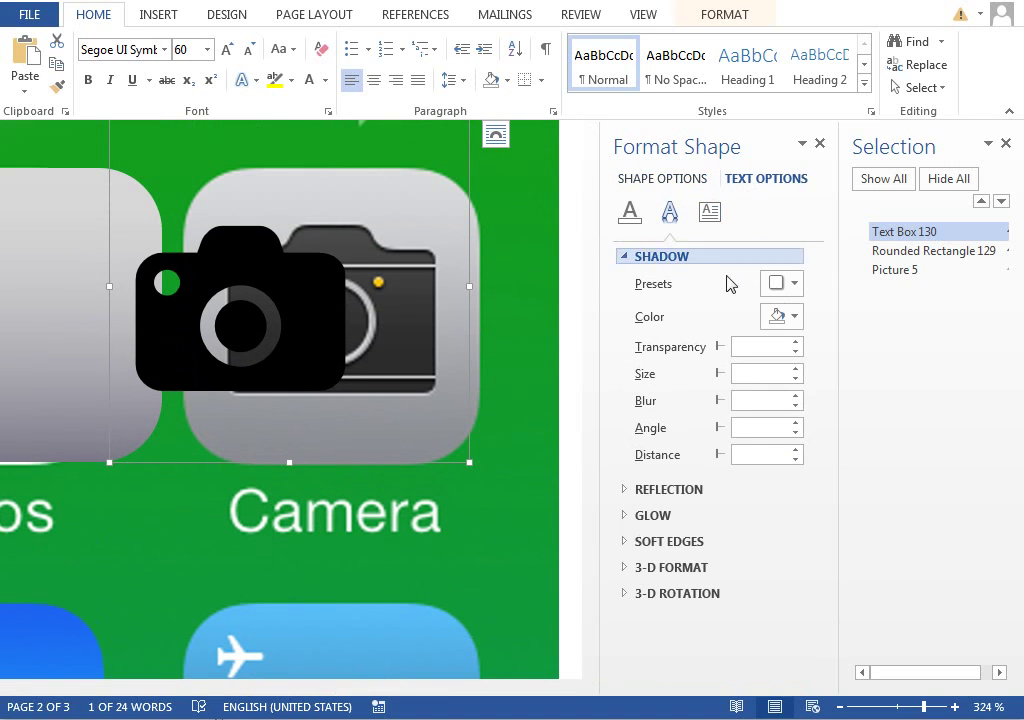
left_click(630, 211)
left_click(643, 330)
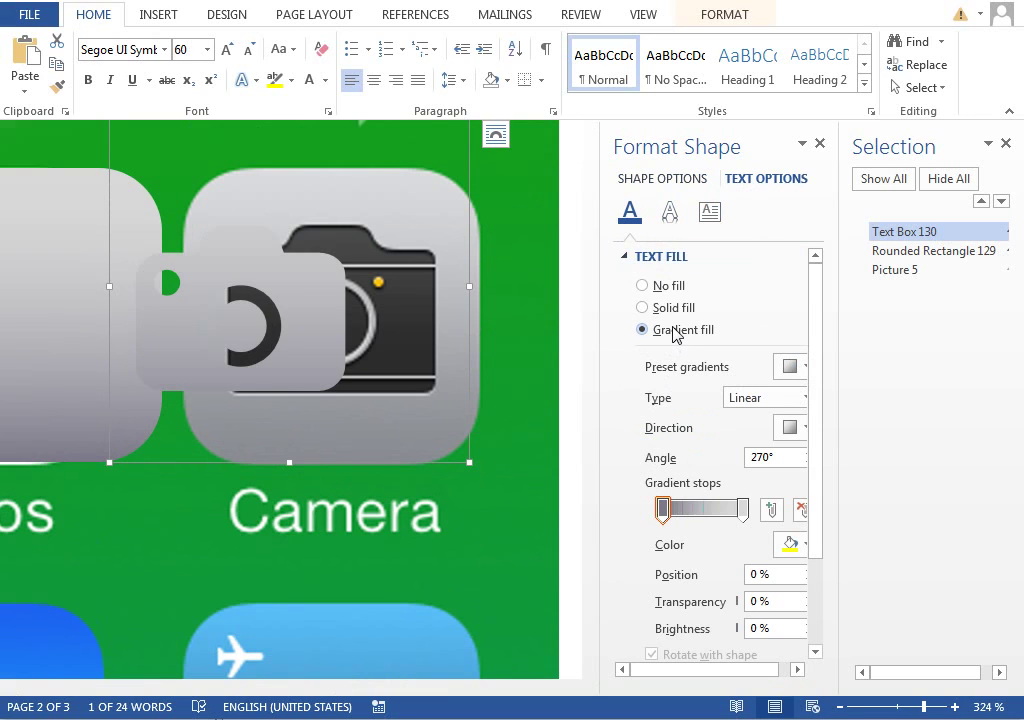
left_click(742, 510)
left_click(790, 544)
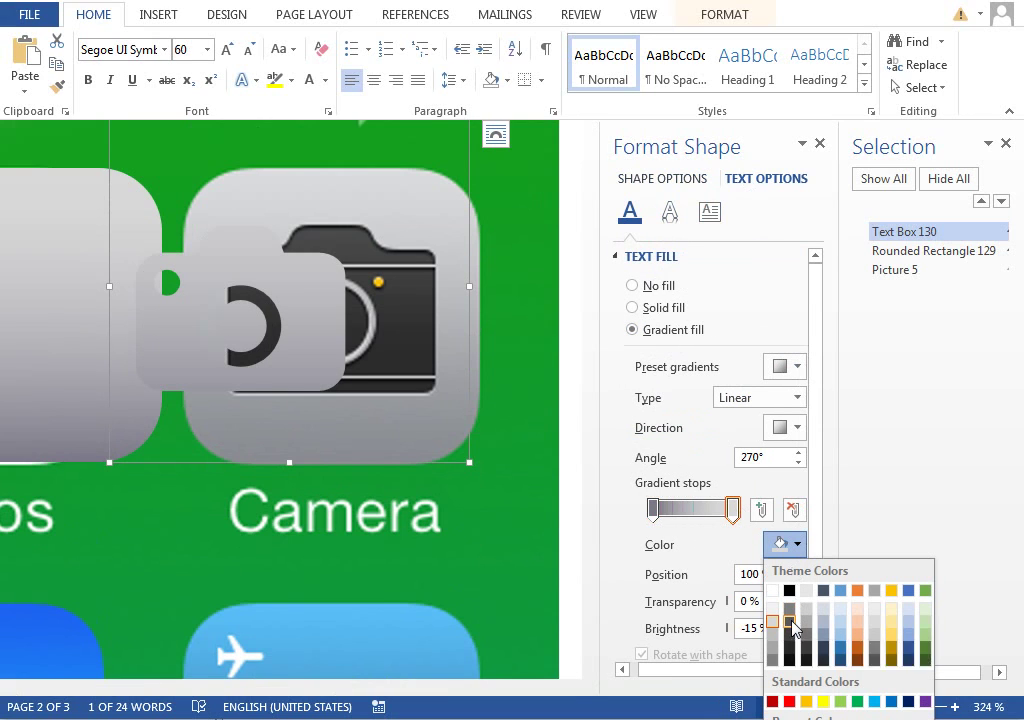
left_click(789, 622)
left_click(654, 512)
left_click(784, 544)
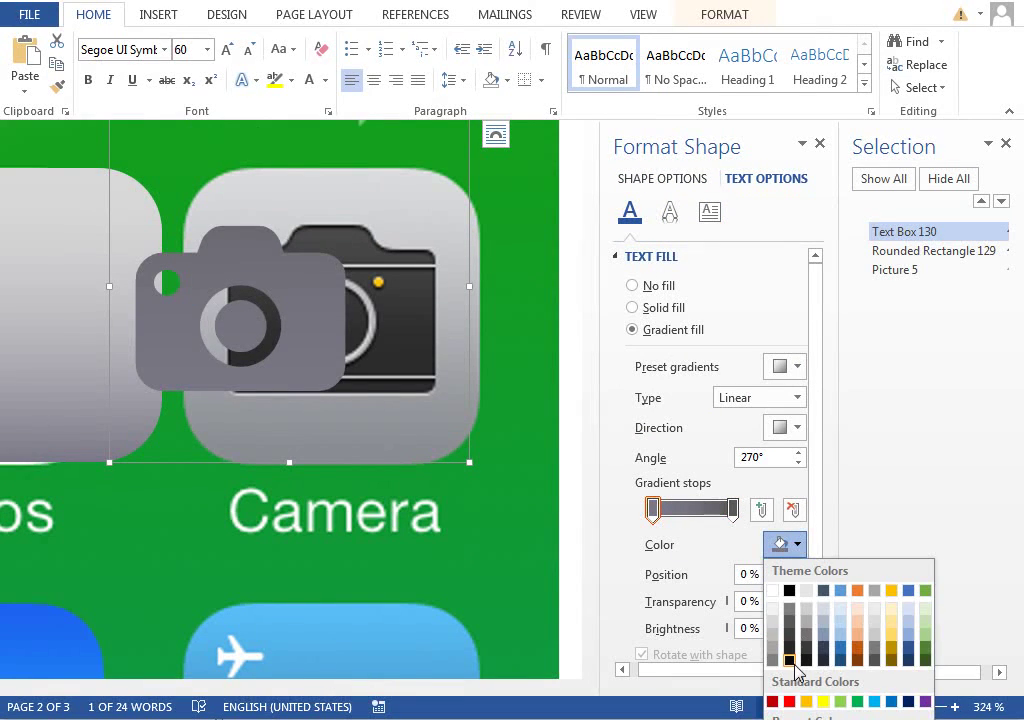
left_click(597, 503)
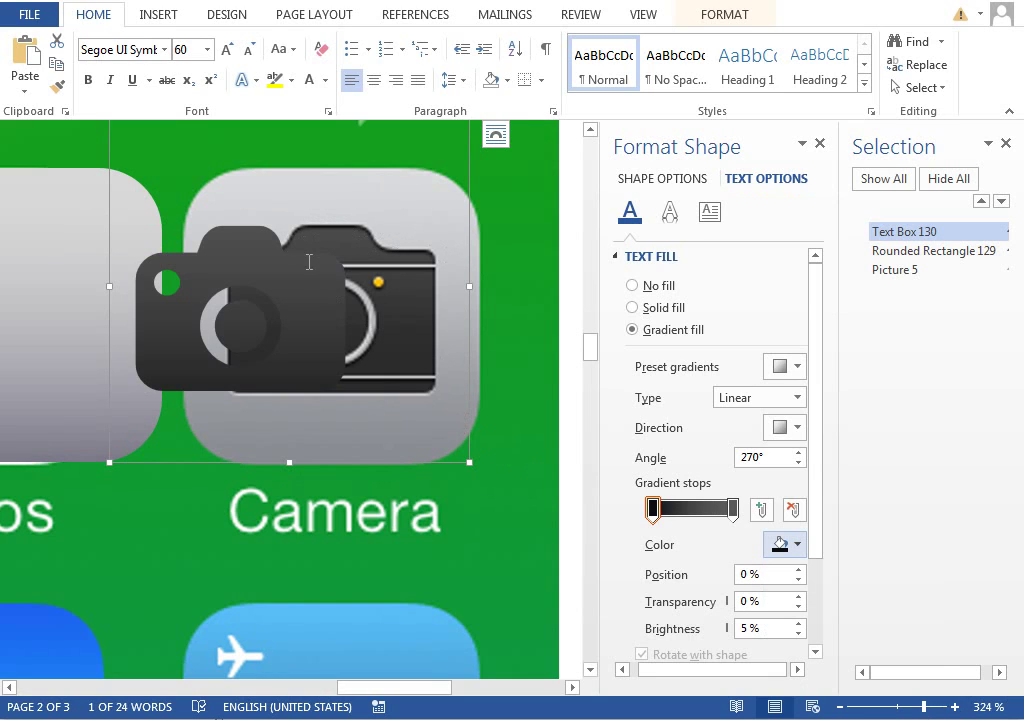
Apply an inner shadow preset to the camera glyph with 2 pt distance and 3 pt blur
left_click(669, 211)
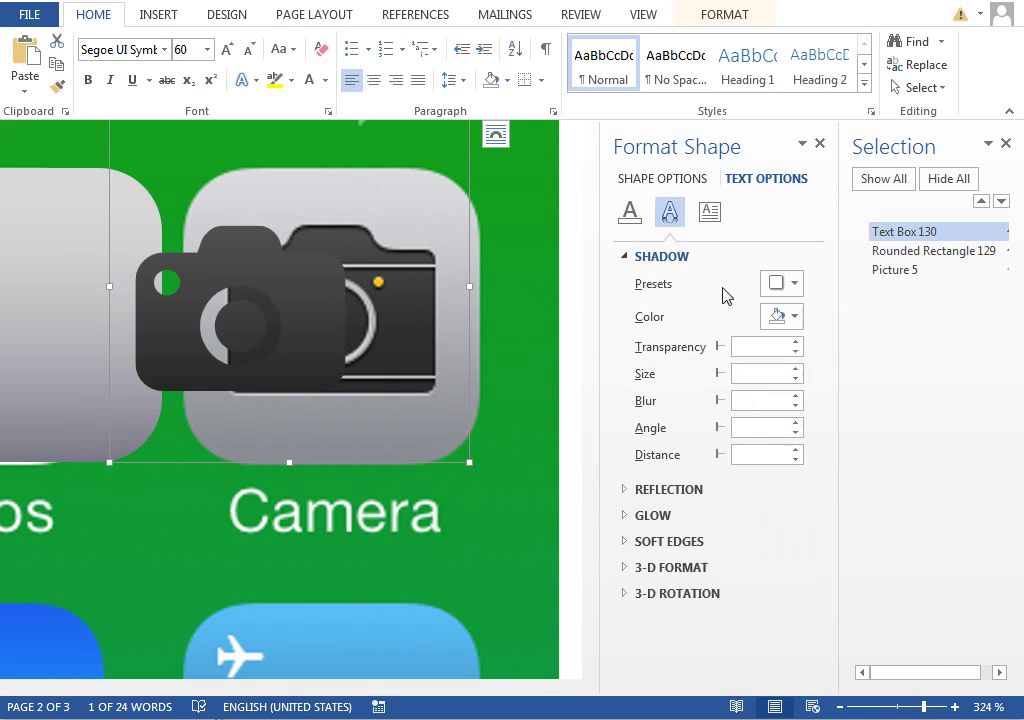
left_click(780, 283)
left_click(841, 617)
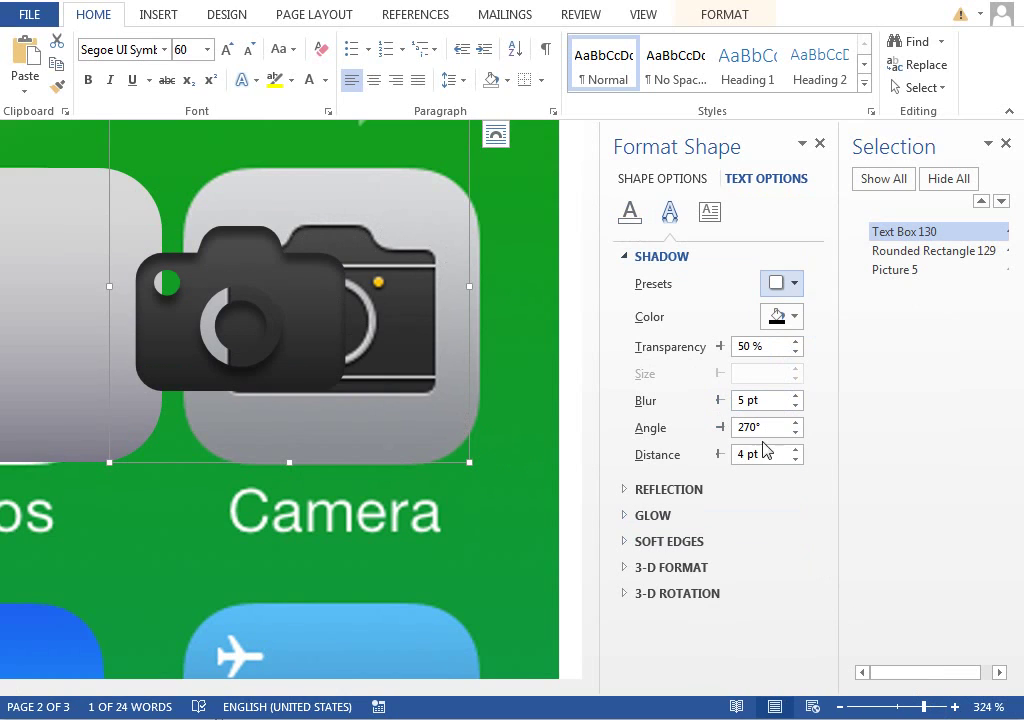
left_click_drag(763, 452, 694, 457)
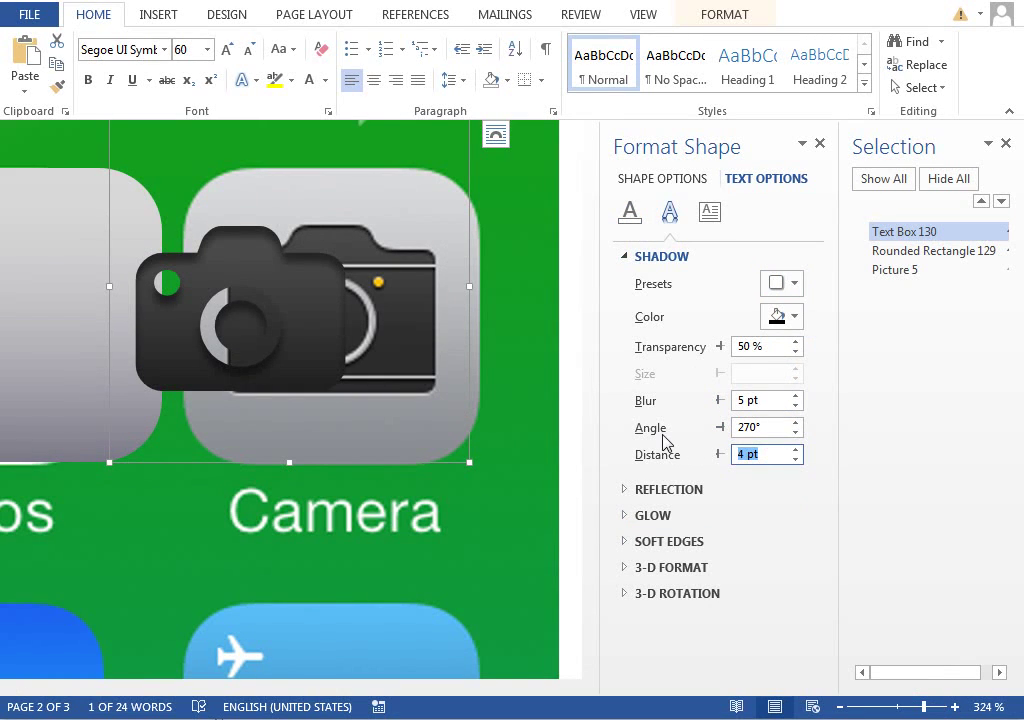
type("2")
left_click_drag(763, 400, 656, 406)
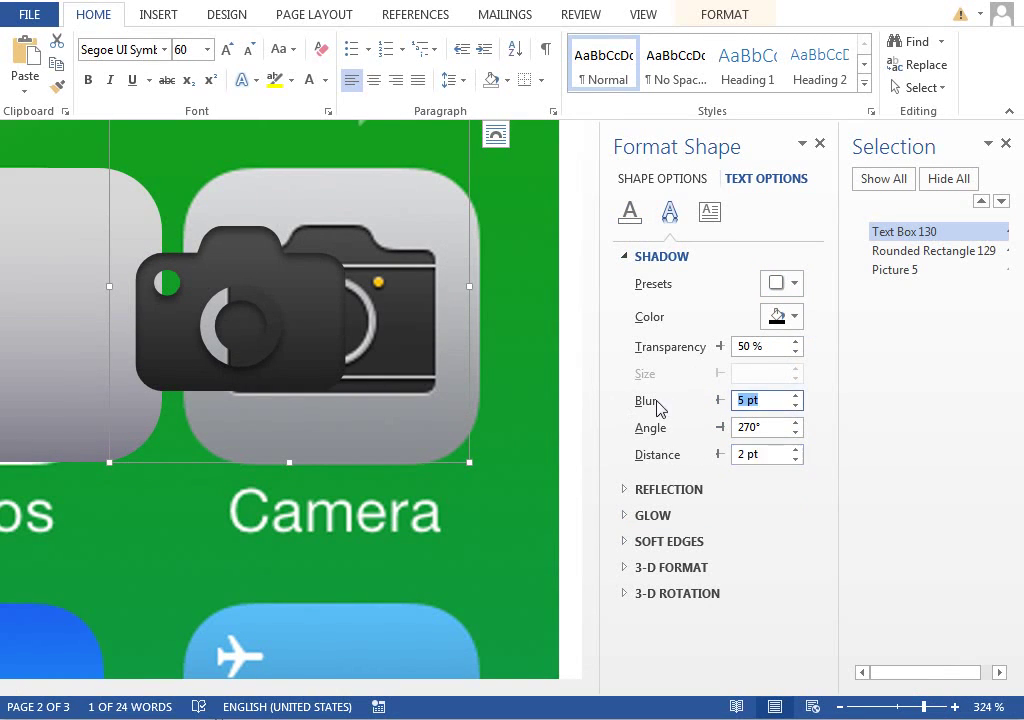
type("3")
left_click(751, 424)
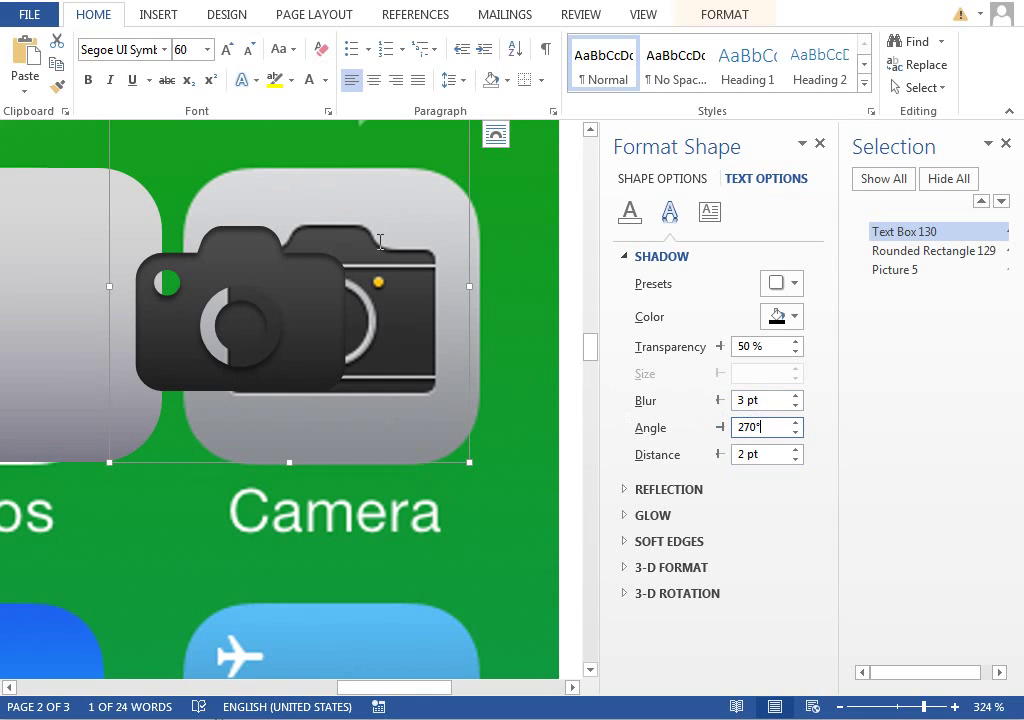
Move the camera text box onto the grey gradient rounded rectangle
left_click_drag(389, 686, 368, 692)
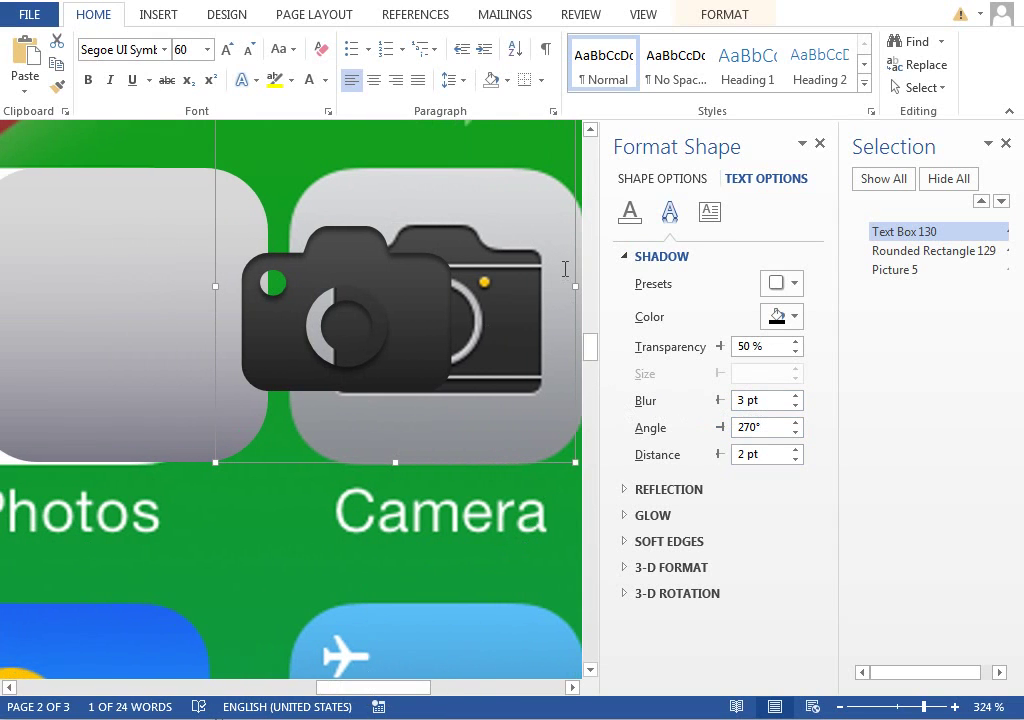
left_click_drag(576, 256, 361, 280)
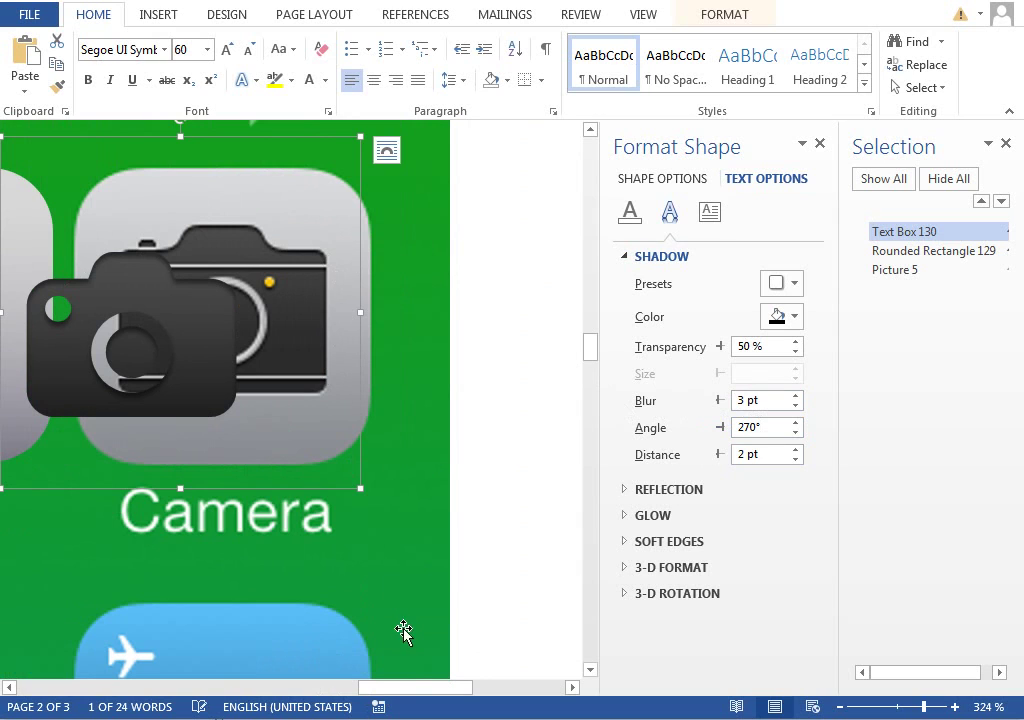
left_click_drag(181, 137, 184, 198)
left_click_drag(345, 687, 318, 683)
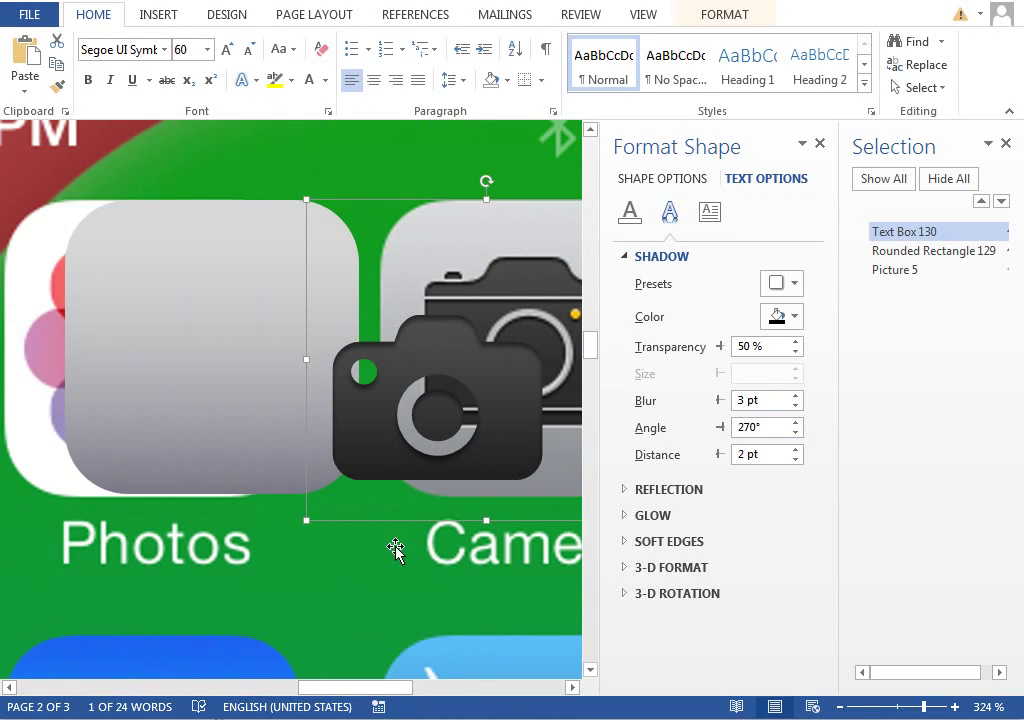
left_click_drag(391, 528, 150, 470)
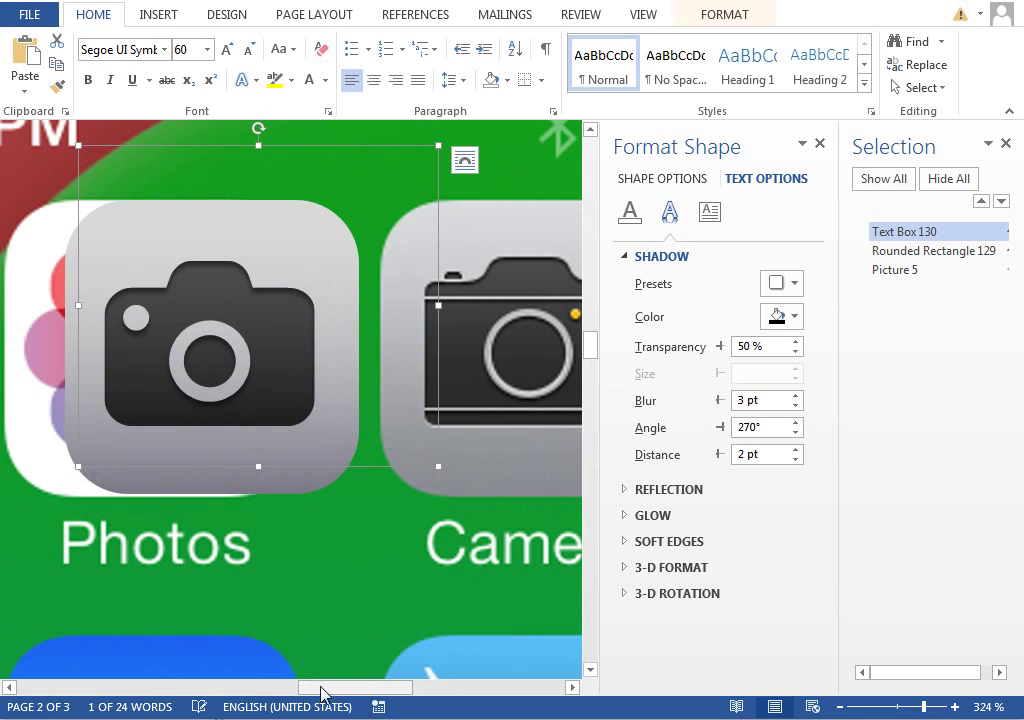
left_click_drag(320, 687, 338, 689)
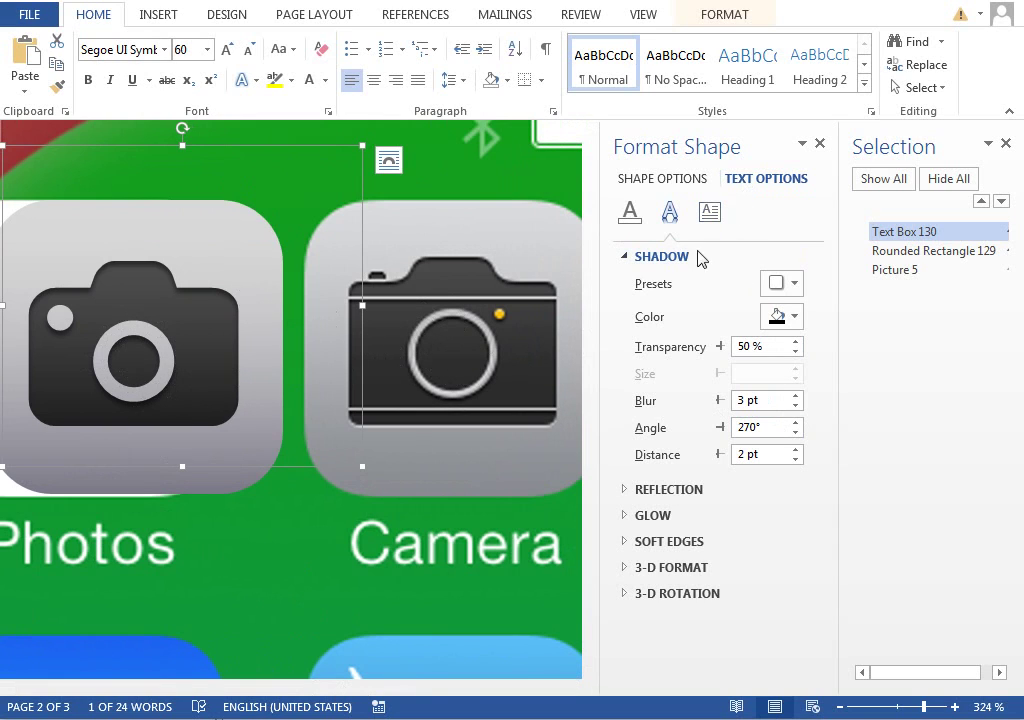
Give the glyph a gradient text outline with a new dark grey stop at 100%
left_click(630, 211)
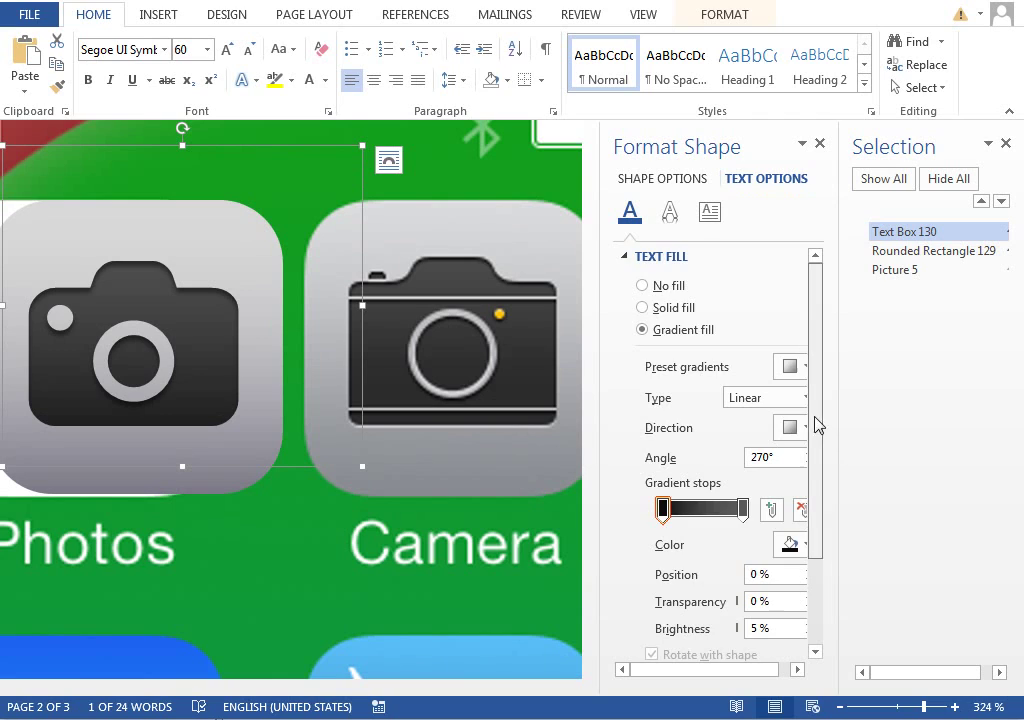
scroll(815, 425, "down", 2)
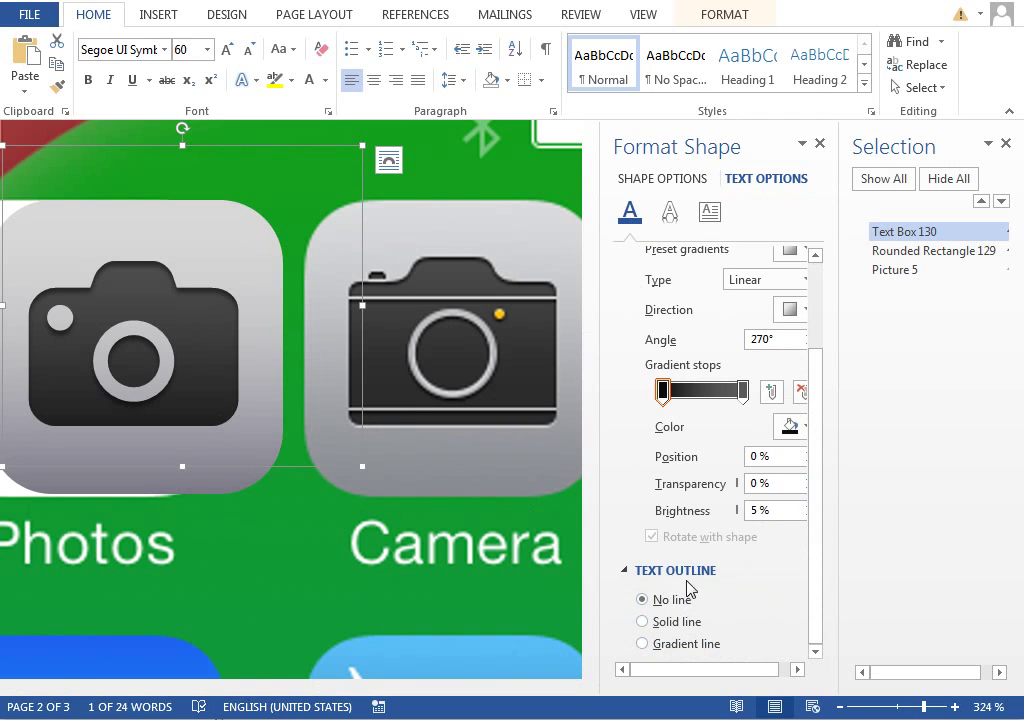
left_click(690, 645)
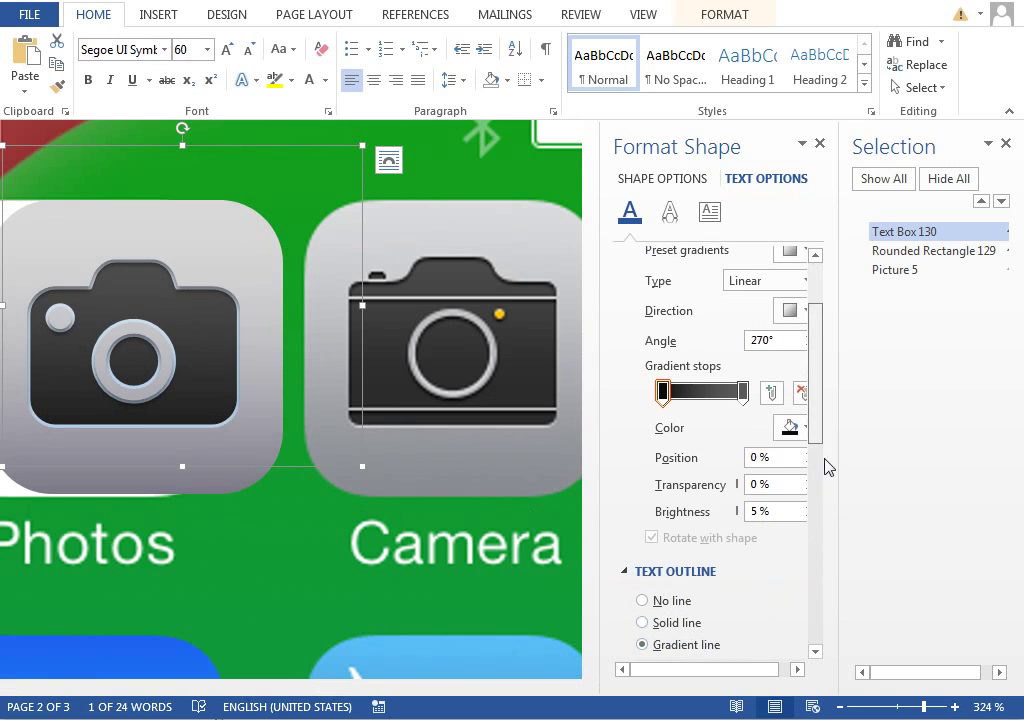
scroll(827, 468, "down", 3)
left_click(722, 561)
left_click_drag(722, 565, 745, 565)
left_click(785, 597)
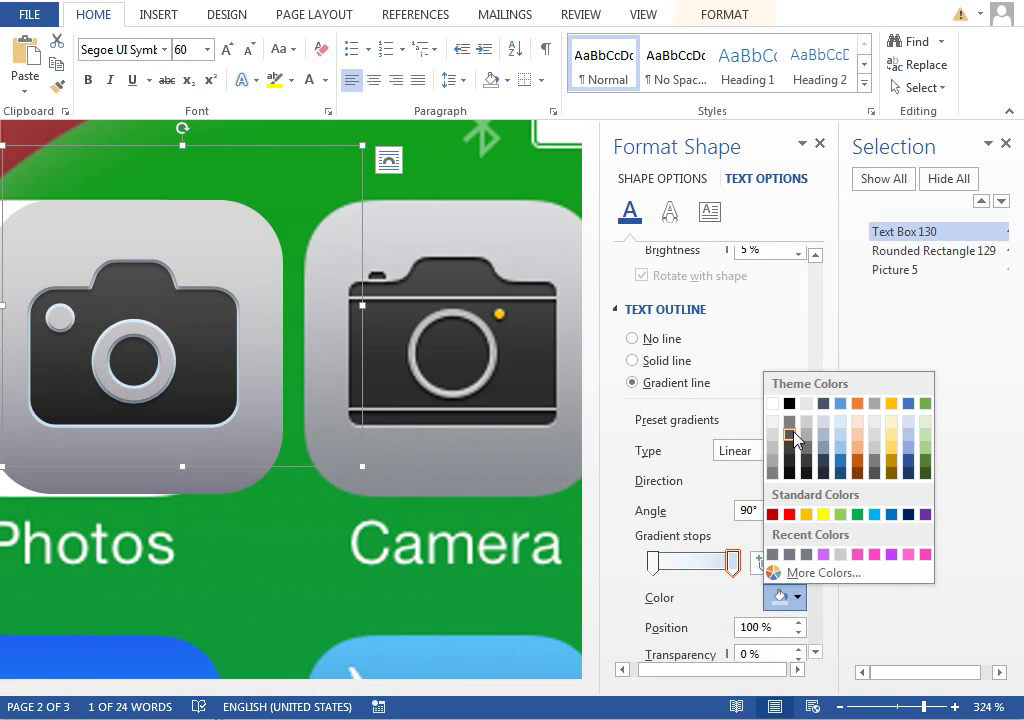
left_click(789, 554)
Make the outline gradient's start stop black and set its angle to 270°
left_click(652, 562)
left_click(799, 597)
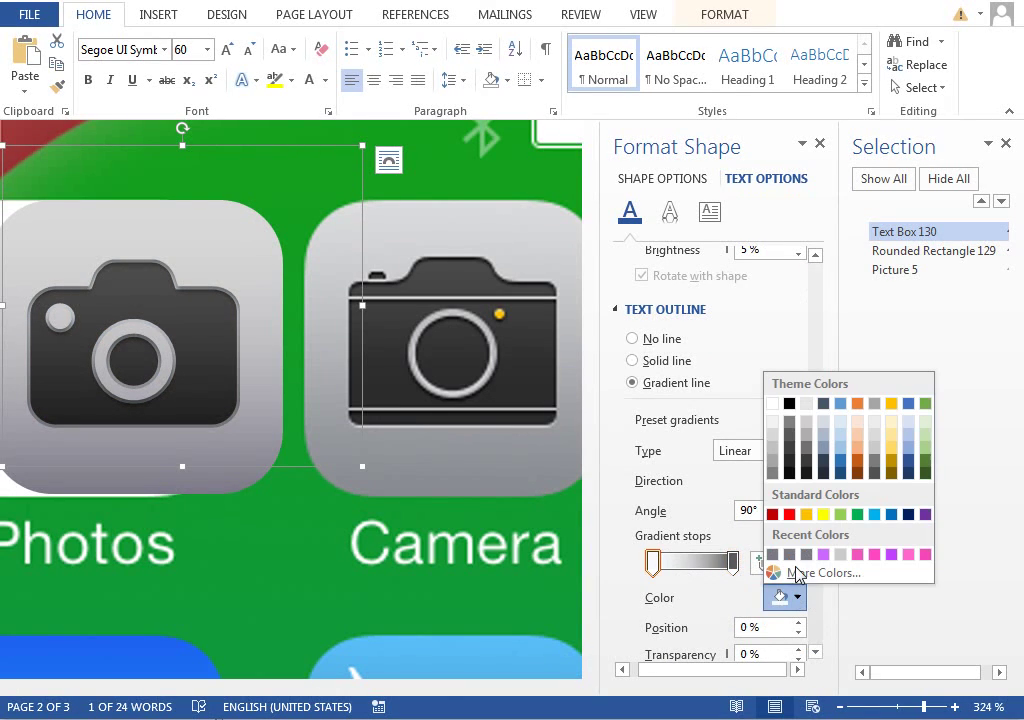
left_click(789, 474)
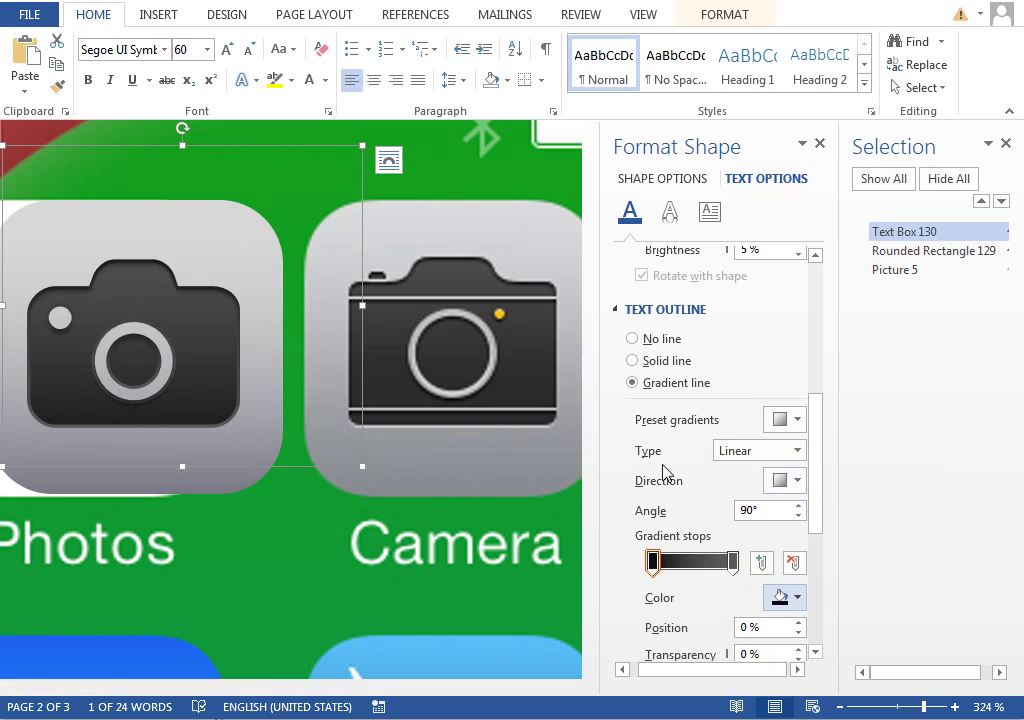
left_click_drag(789, 511, 703, 516)
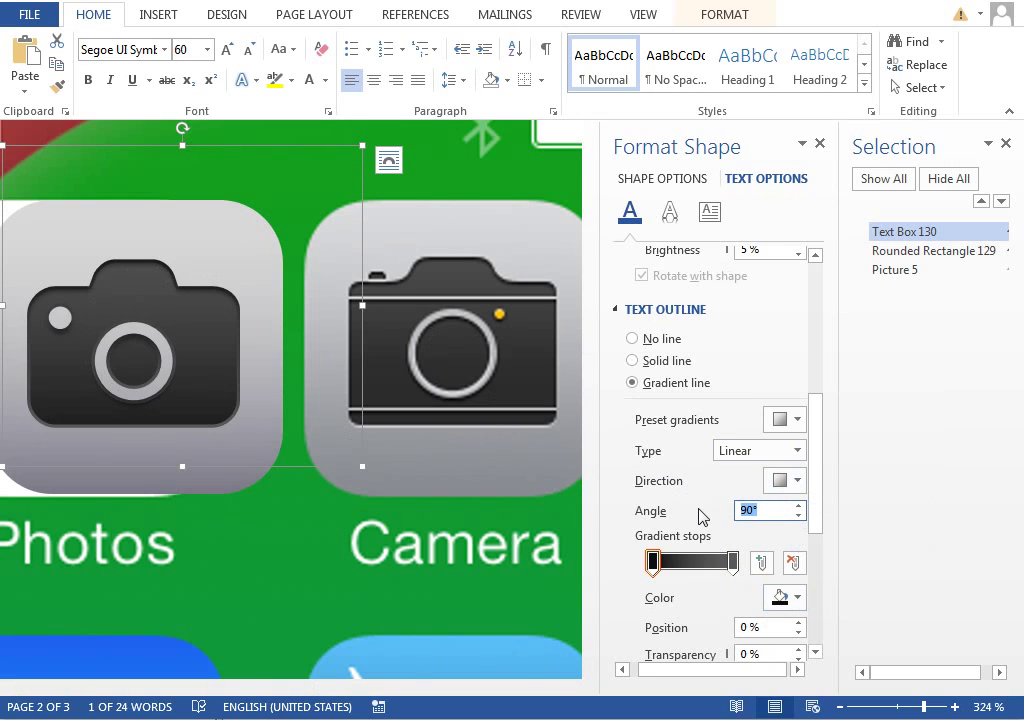
type("270")
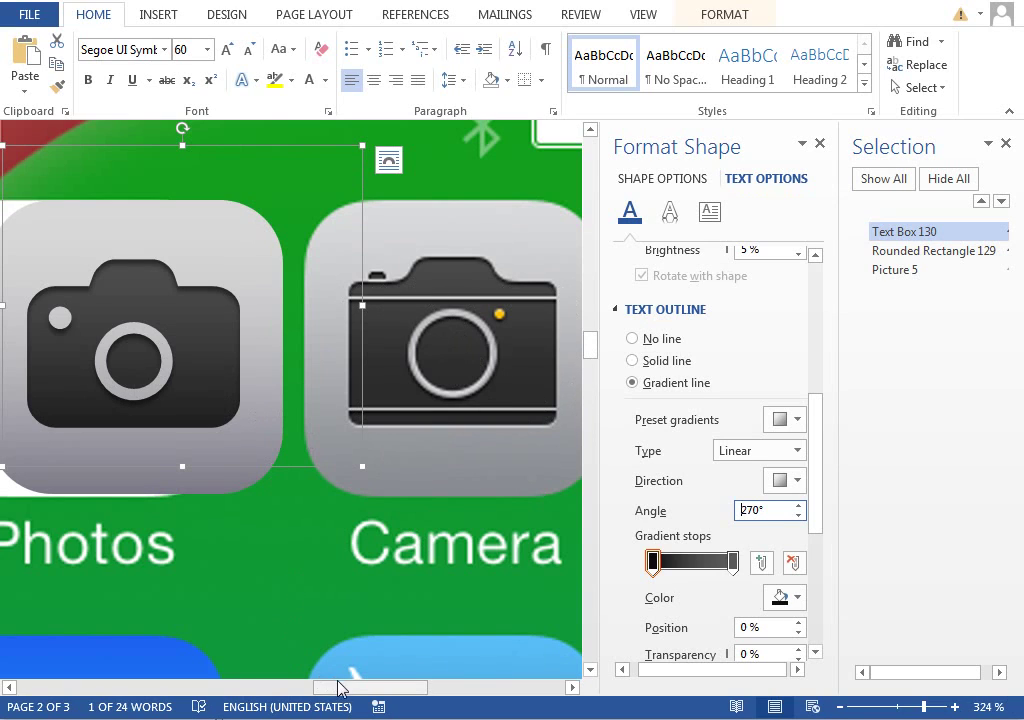
left_click_drag(340, 686, 333, 686)
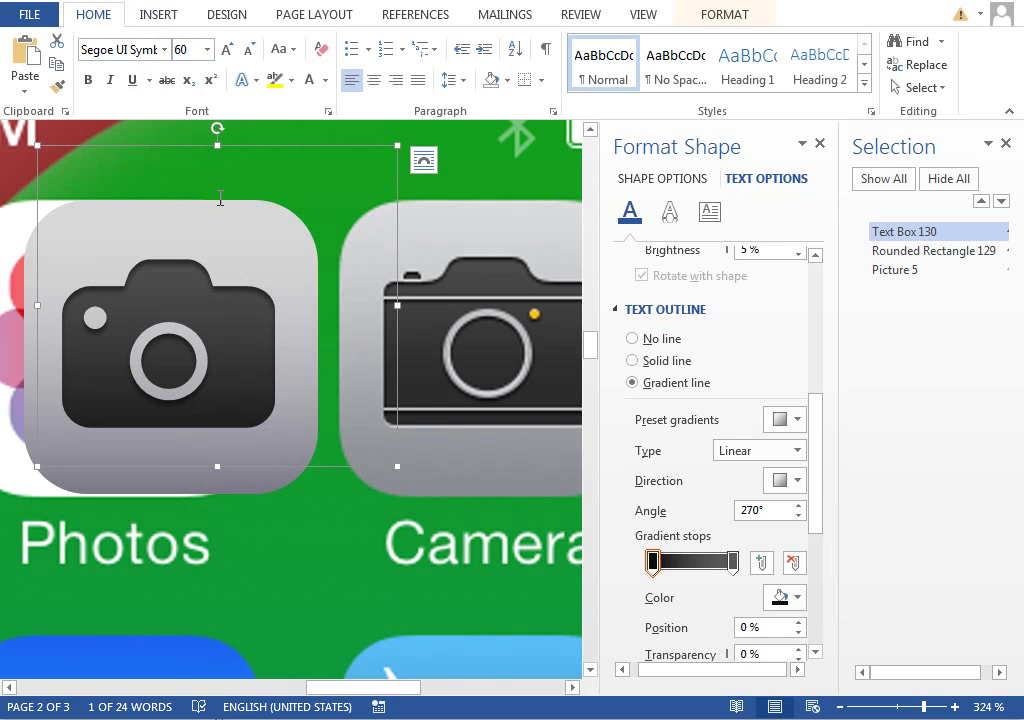
left_click(158, 14)
Draw an angular freeform path from the icon's upper left, down its left side, across the camera body and down the right
left_click(275, 60)
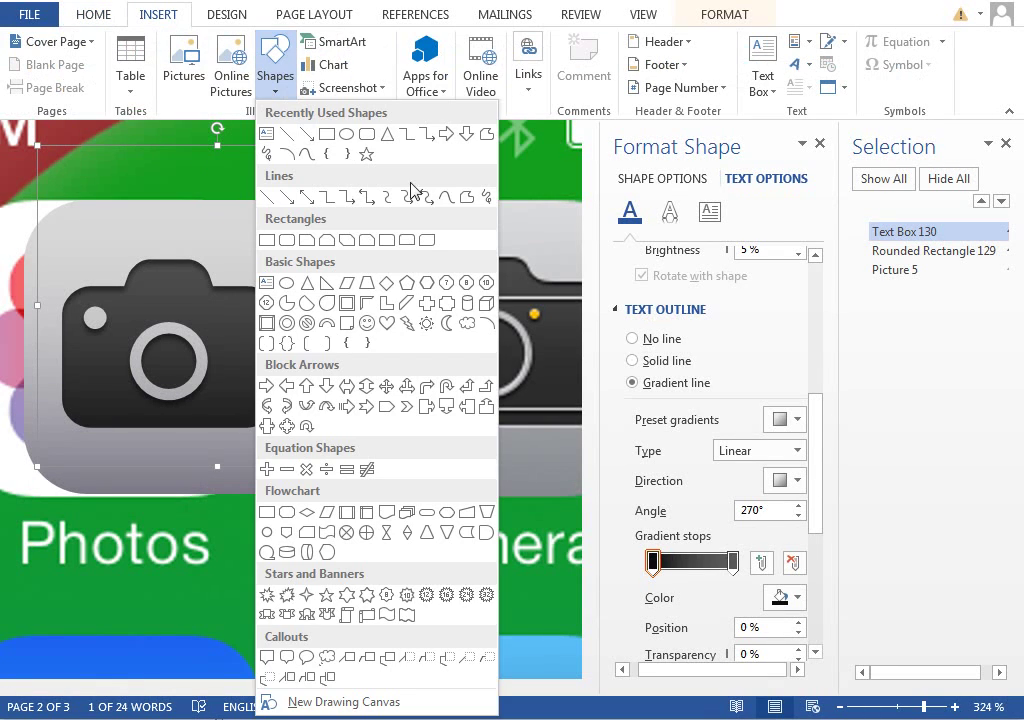
left_click(465, 201)
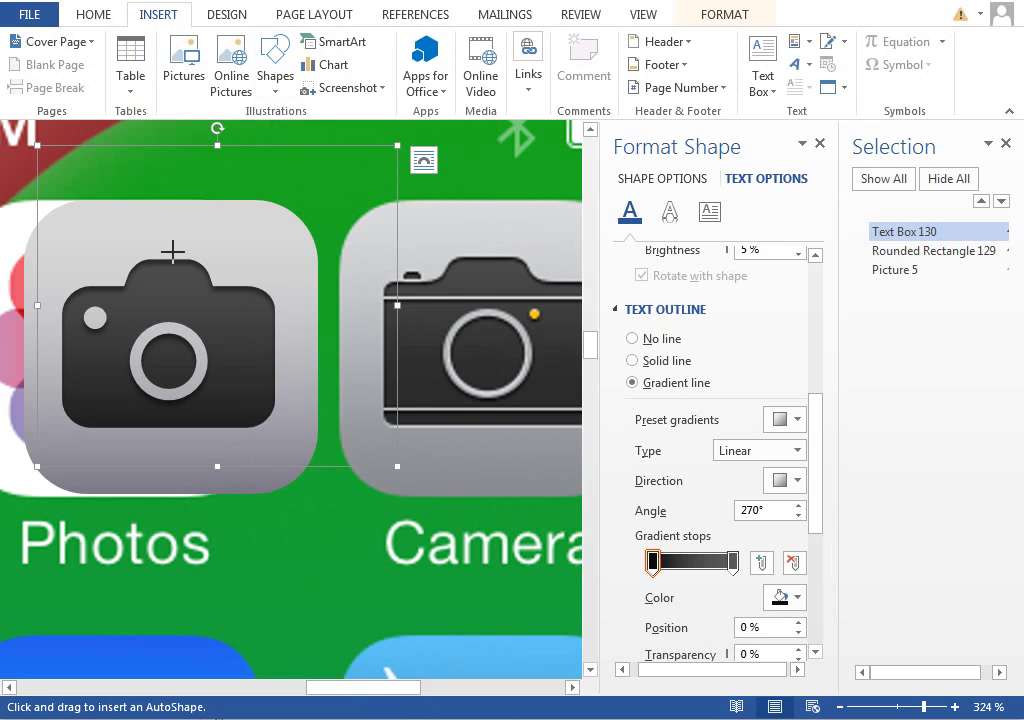
left_click(104, 203)
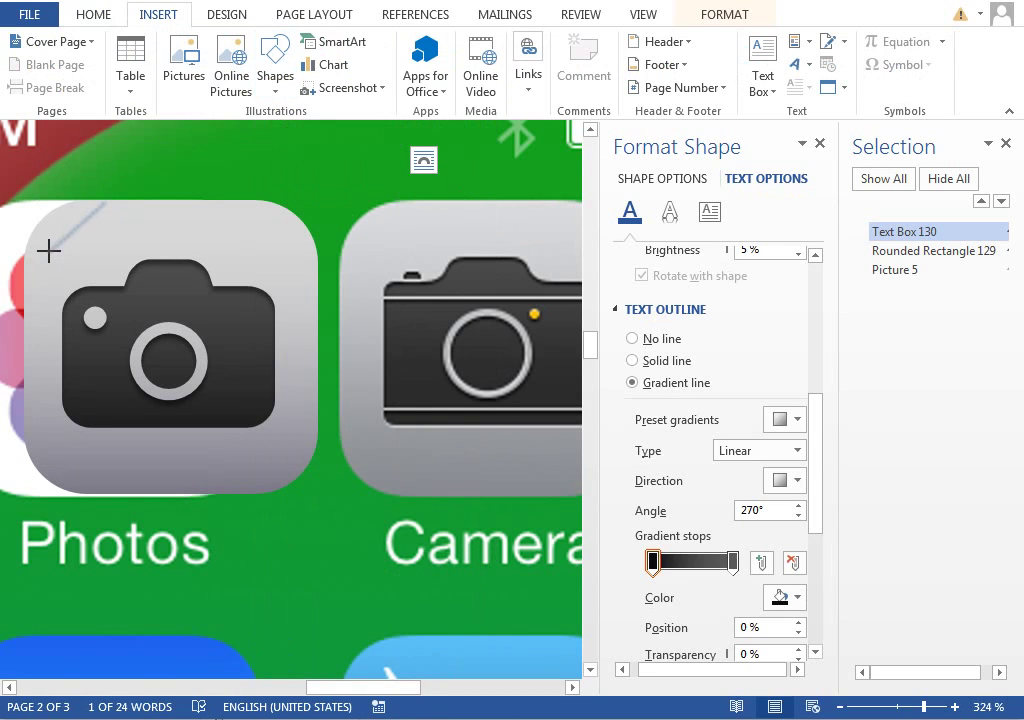
left_click(48, 261)
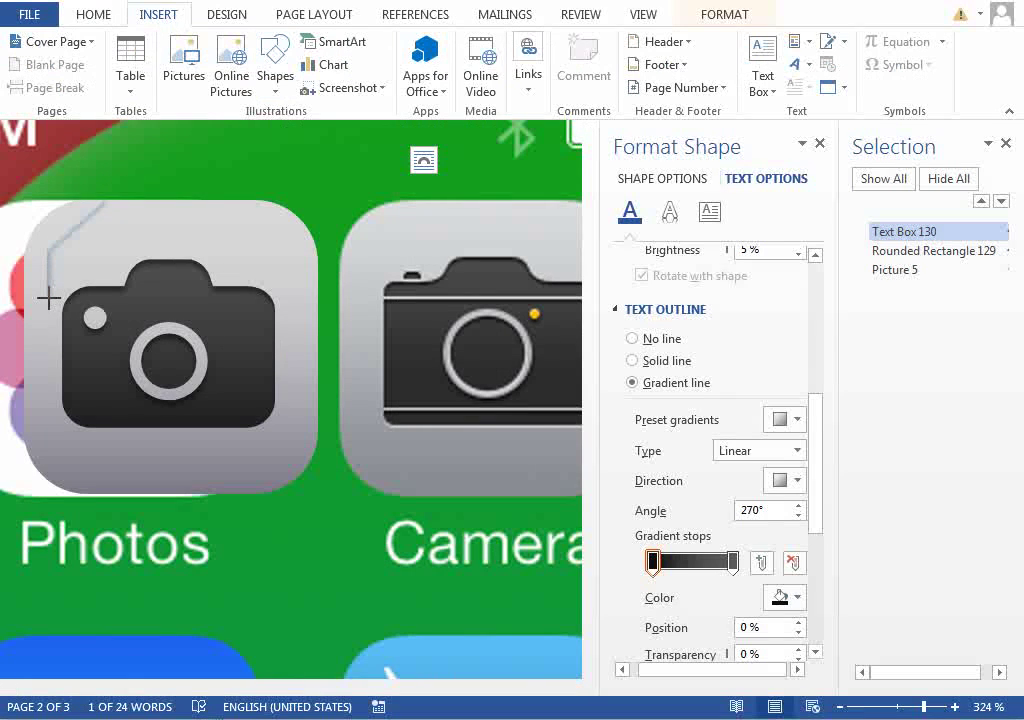
left_click(48, 299)
left_click(301, 300)
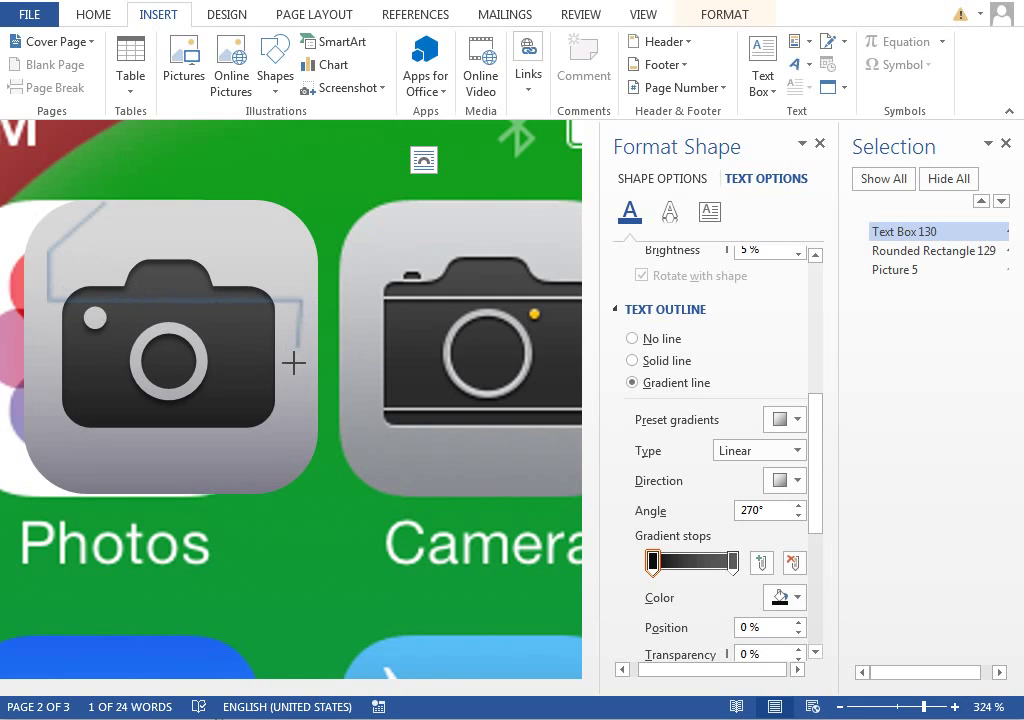
left_click(291, 416)
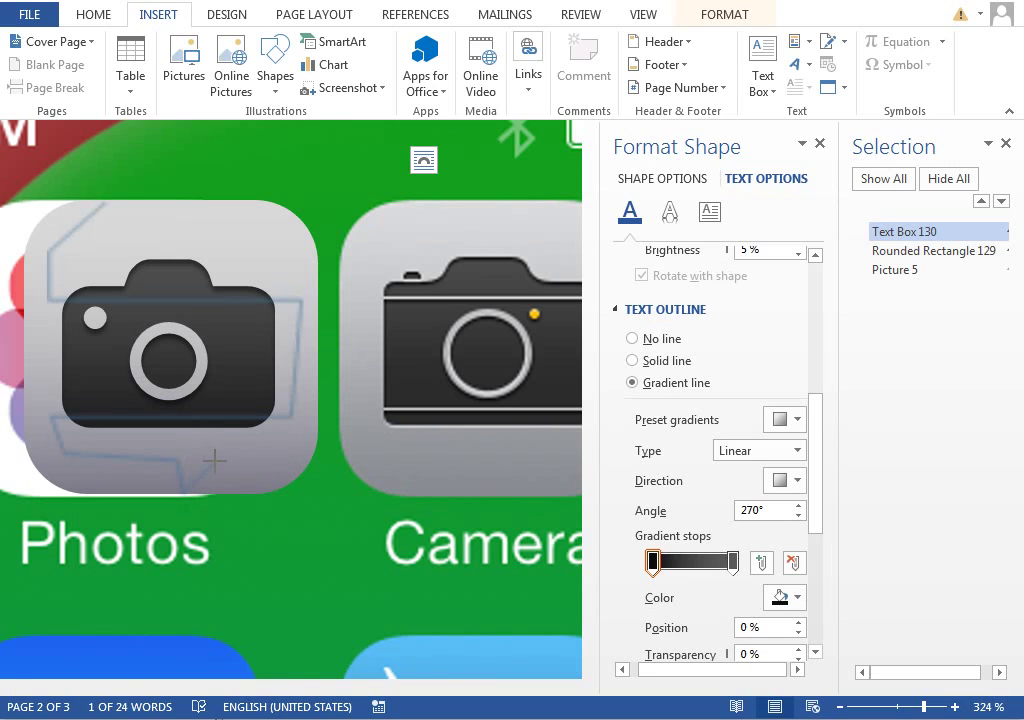
double_click(181, 490)
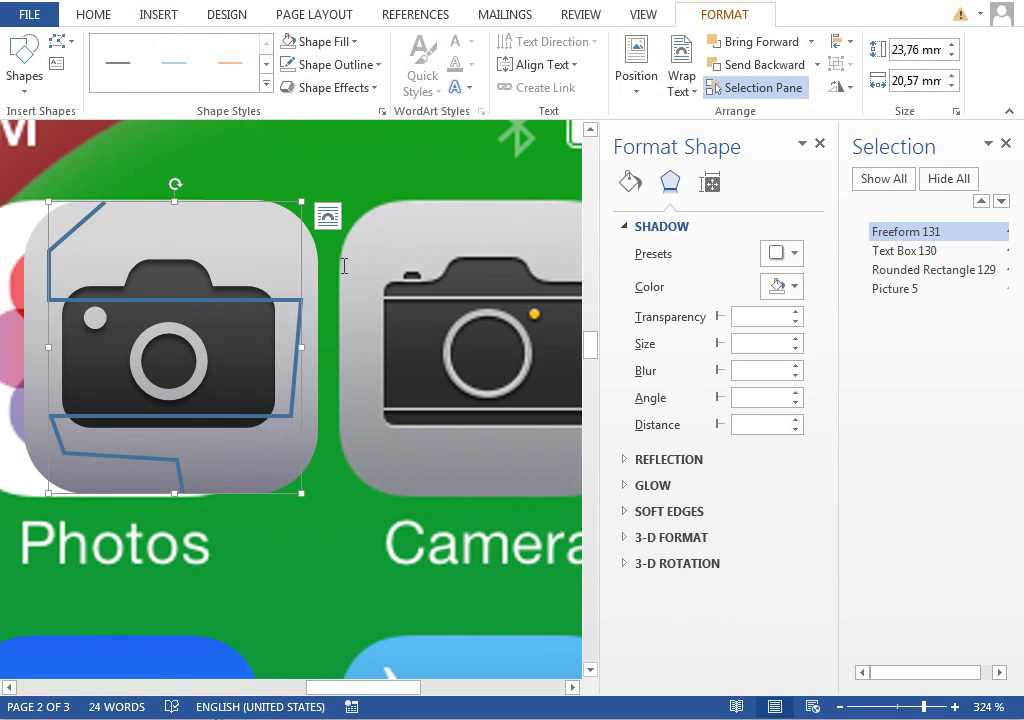
Give the freeform a gradient line outline and remove its middle gradient stop
left_click(630, 182)
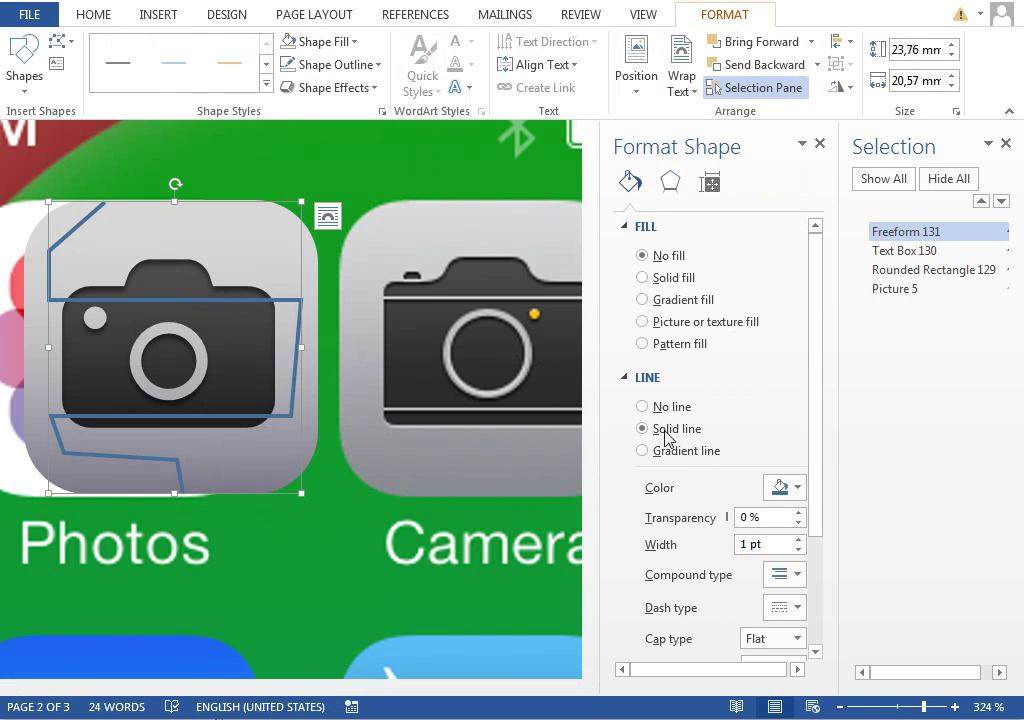
left_click_drag(818, 453, 825, 521)
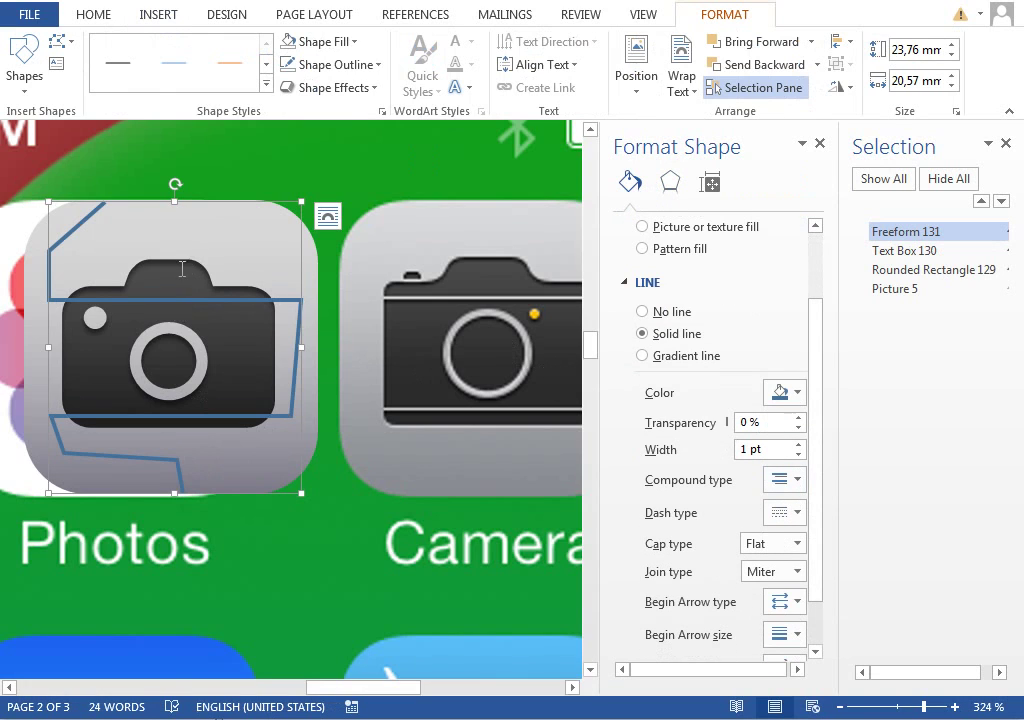
left_click(643, 357)
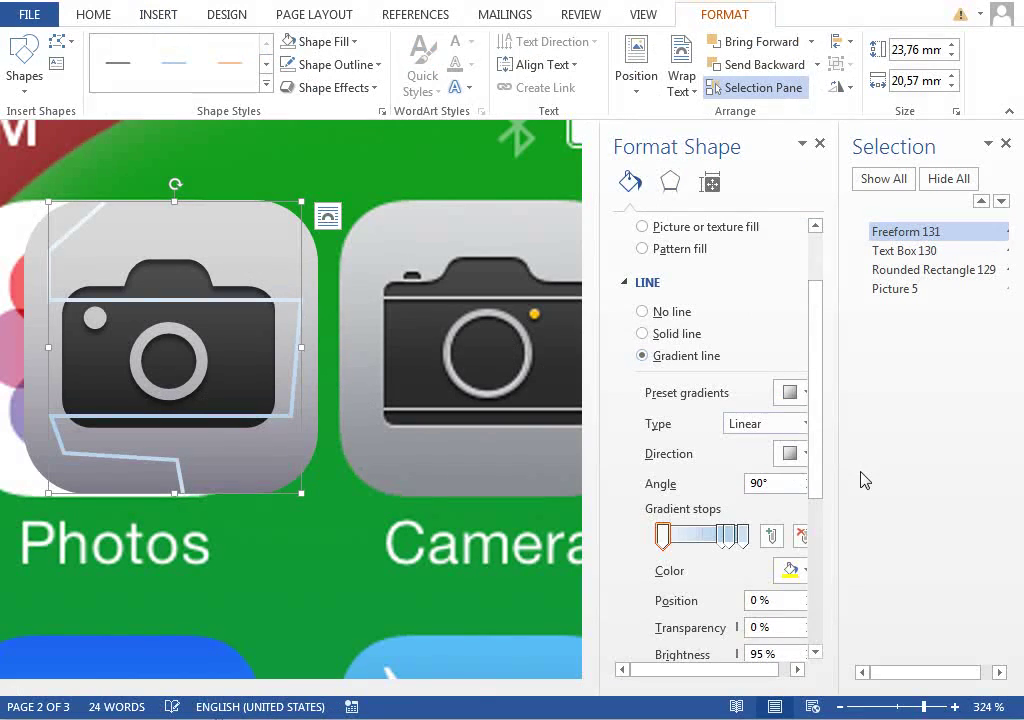
scroll(825, 448, "down", 3)
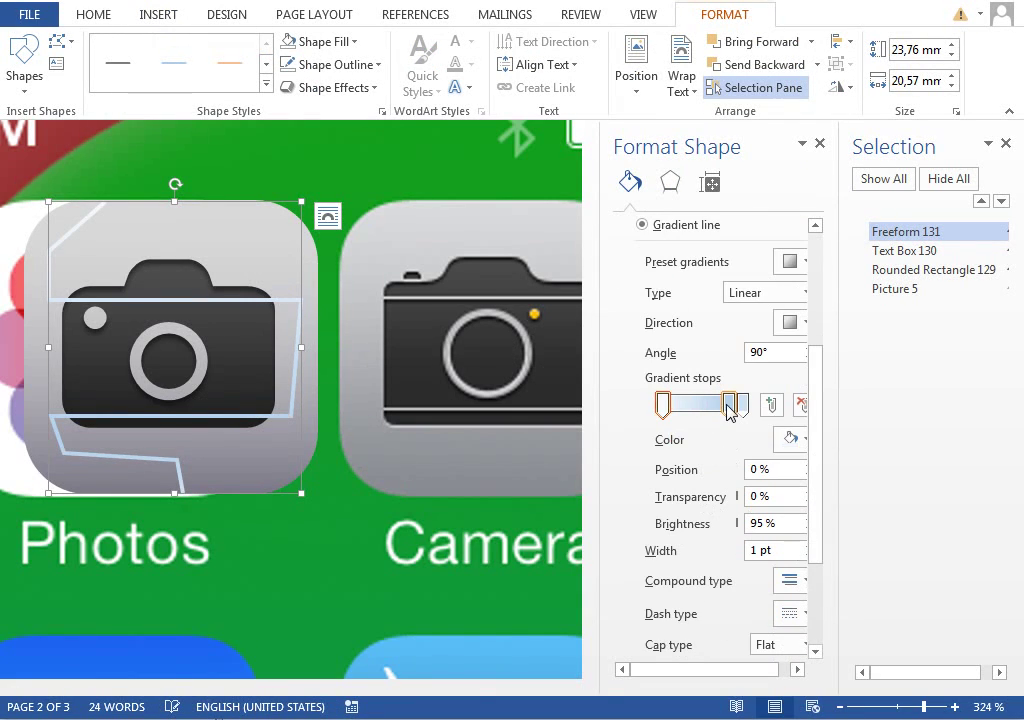
left_click_drag(730, 405, 268, 367)
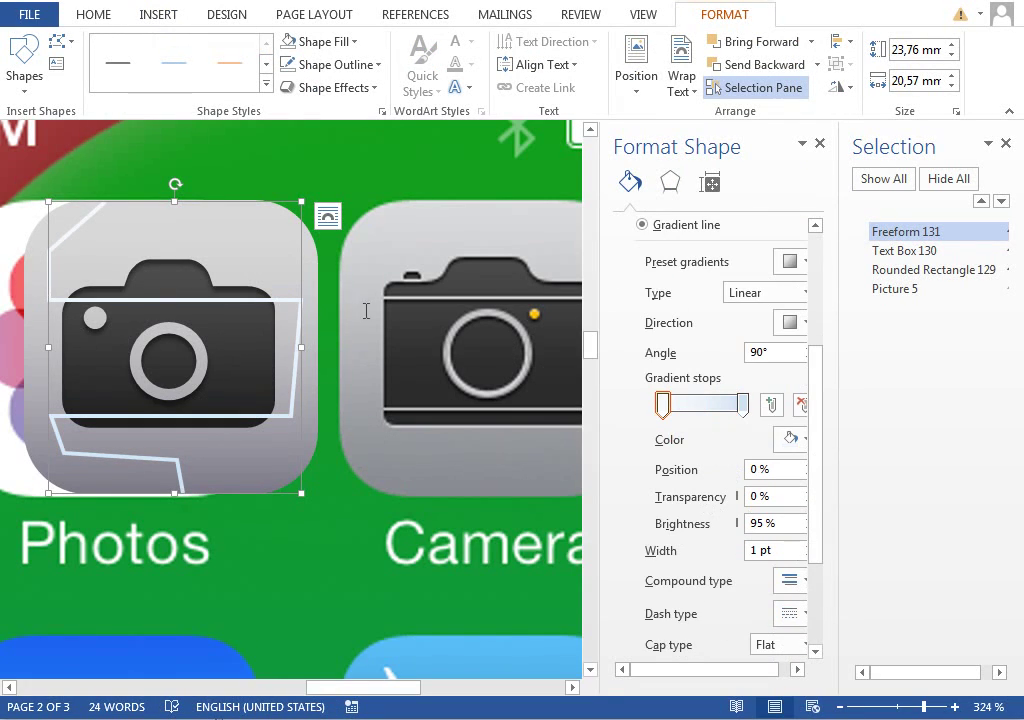
Set both outline gradient stops to dark grey
left_click(786, 440)
left_click(786, 518)
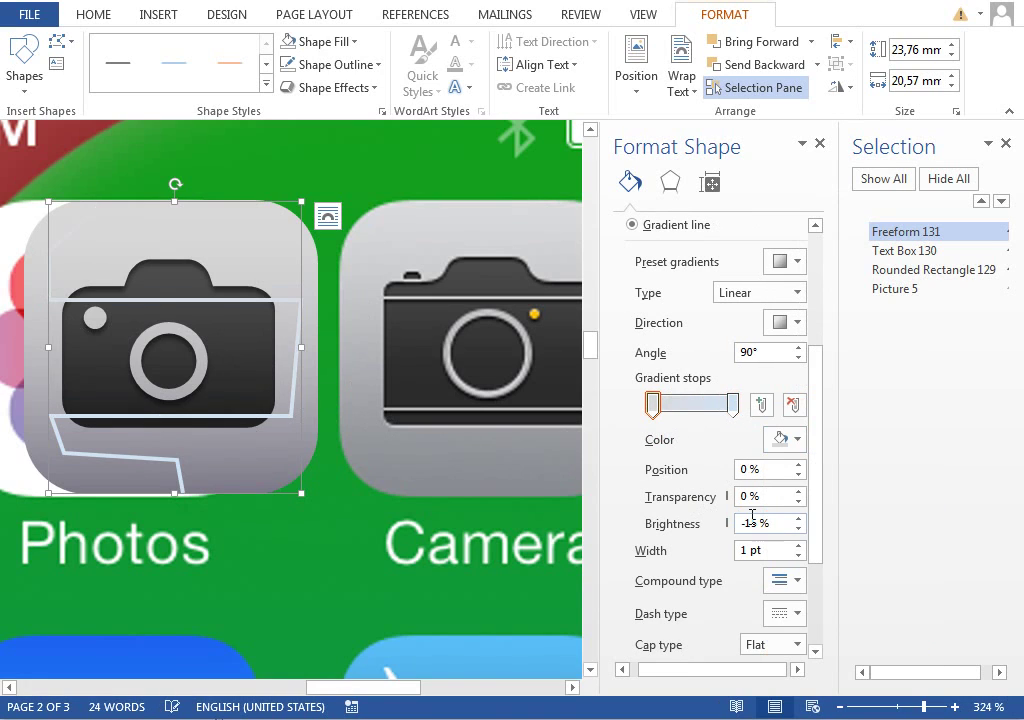
left_click(736, 405)
left_click(780, 440)
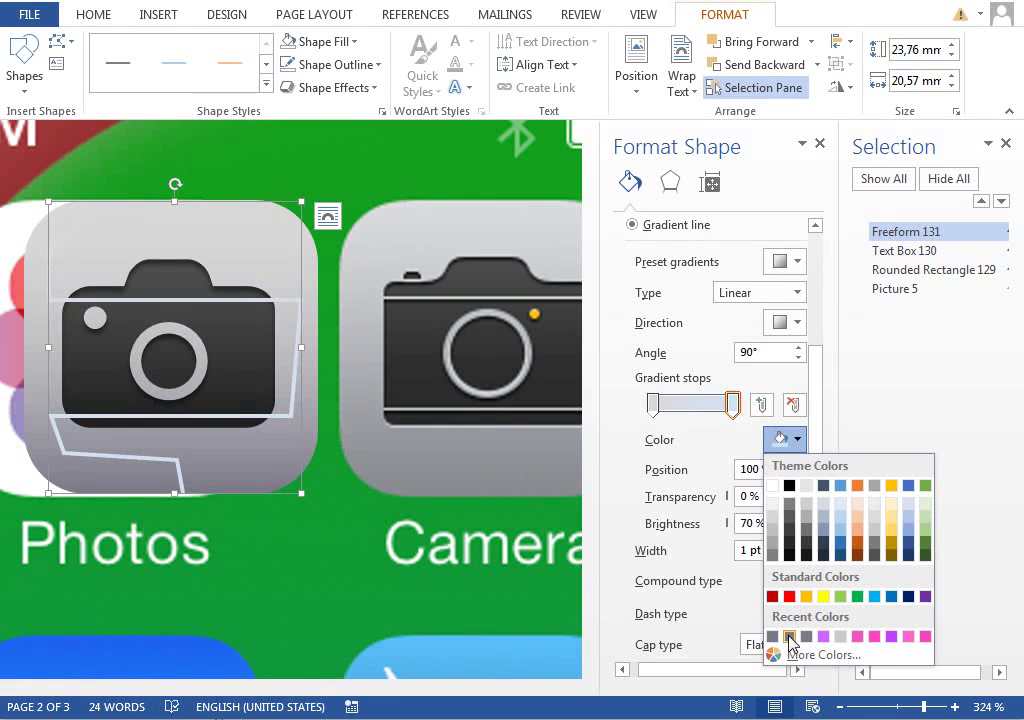
left_click(773, 637)
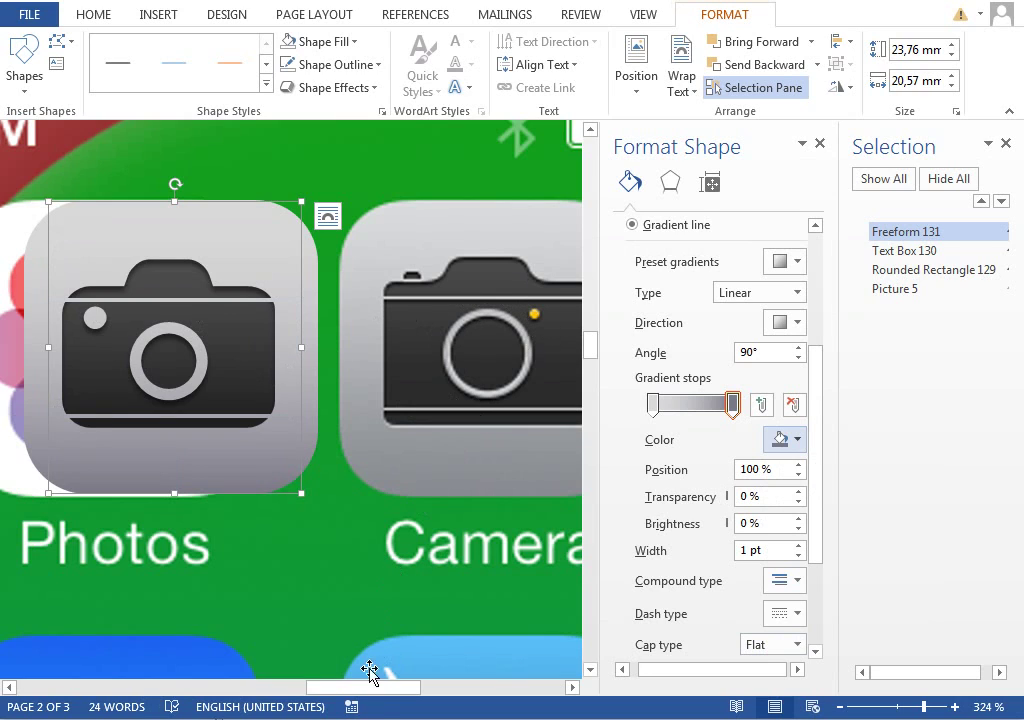
scroll(370, 700, "right", 1)
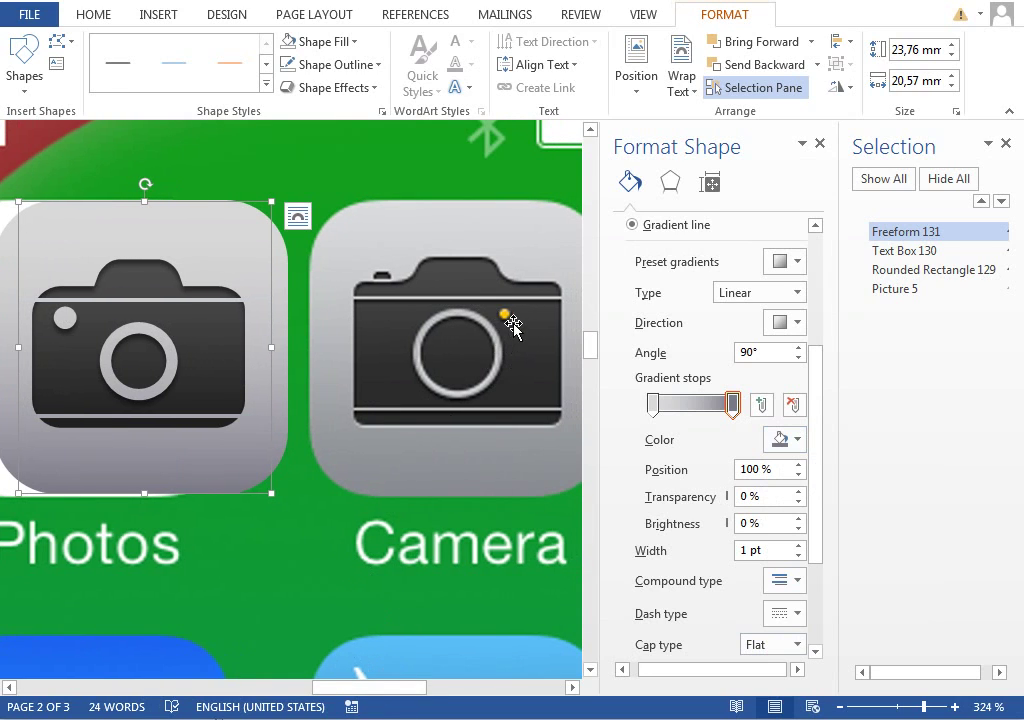
left_click(158, 14)
left_click(275, 62)
Draw a small borderless yellow-orange oval at the camera's upper right
left_click(346, 134)
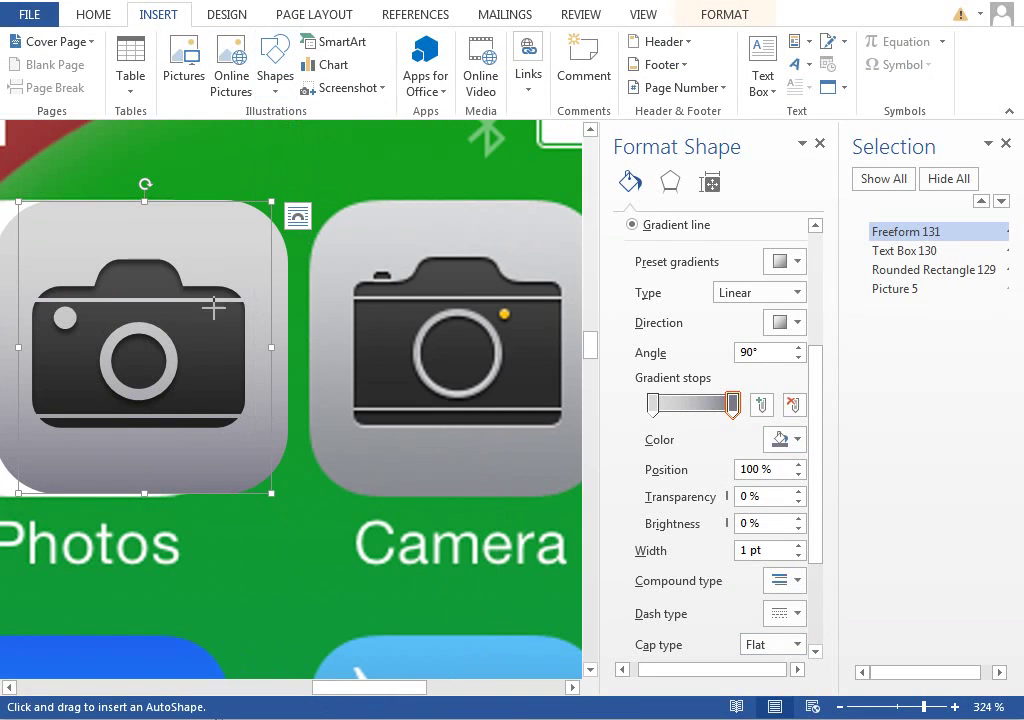
left_click_drag(178, 316, 192, 330)
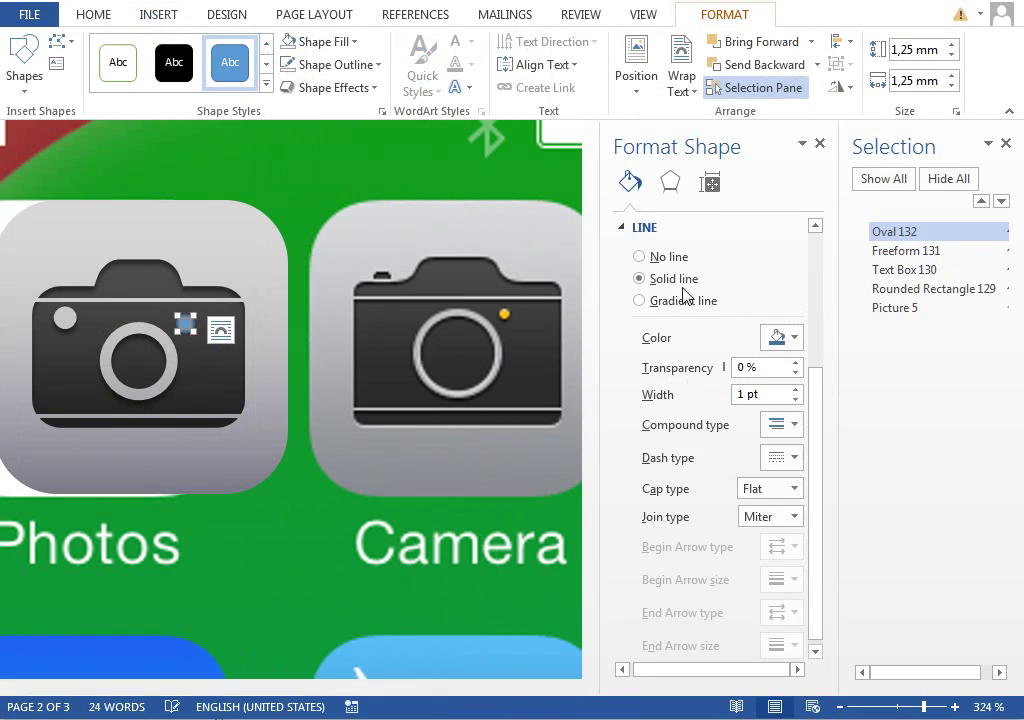
left_click(669, 258)
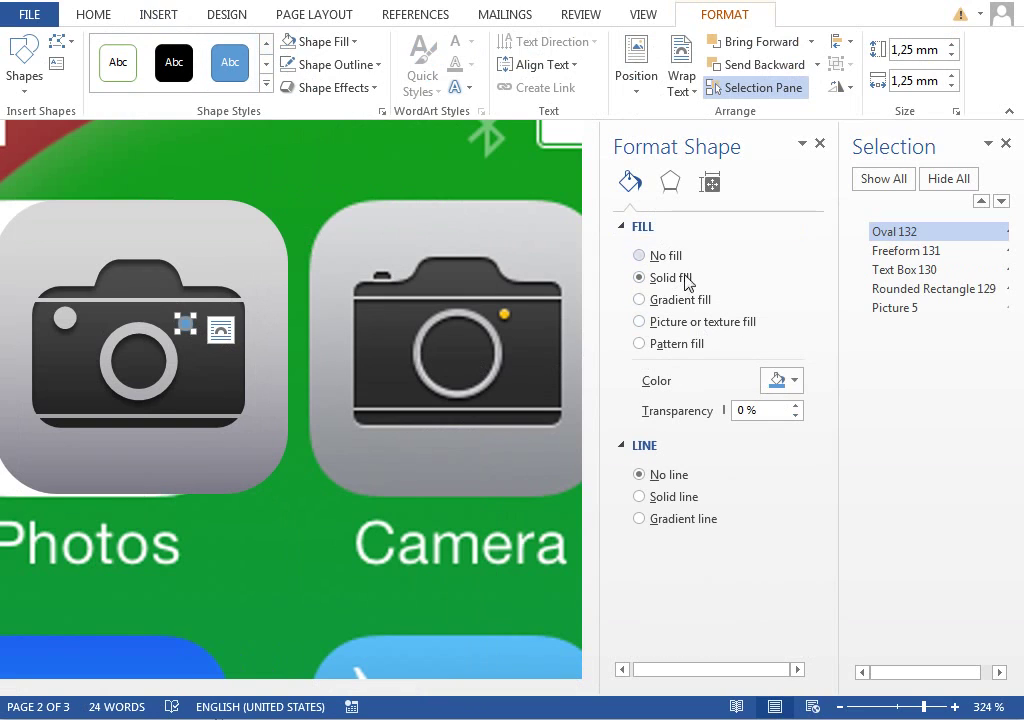
left_click(790, 382)
left_click(804, 539)
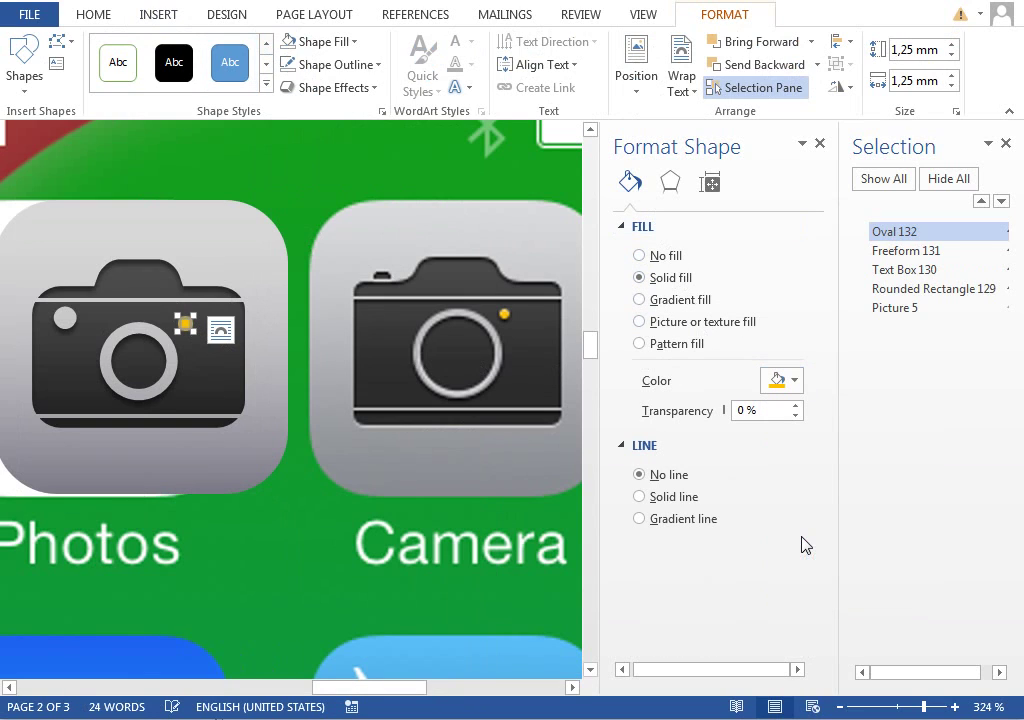
Give the oval an outer shadow with 2 pt blur and 1 pt distance
left_click(670, 182)
left_click(780, 255)
left_click(839, 393)
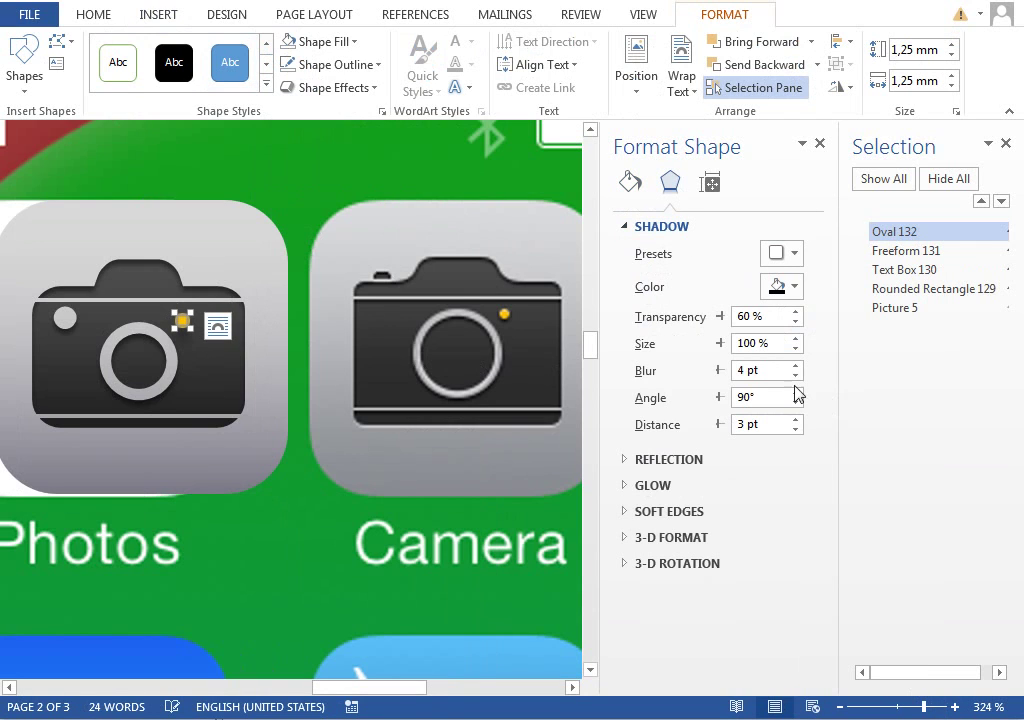
left_click(757, 372)
type("2")
left_click(765, 424)
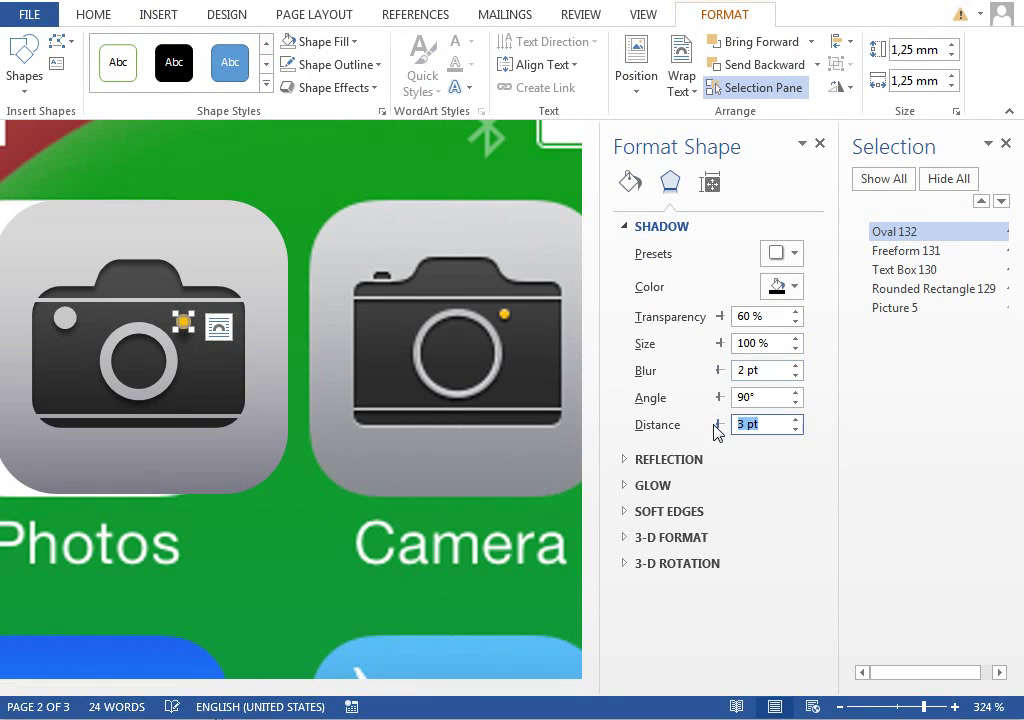
type("1")
left_click(758, 316)
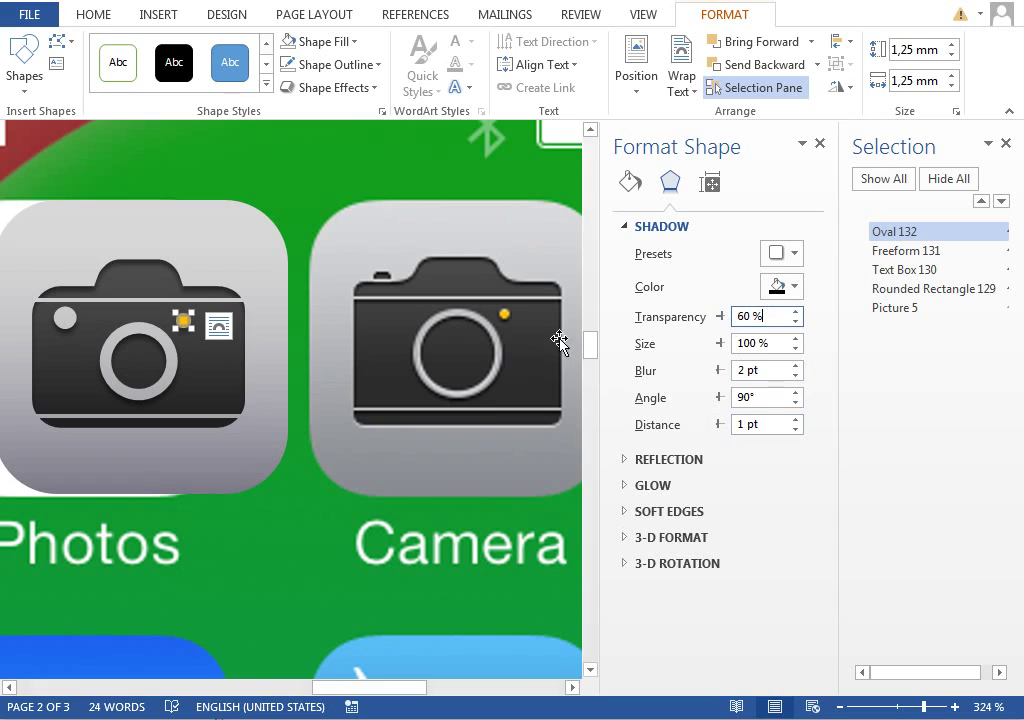
left_click(272, 345)
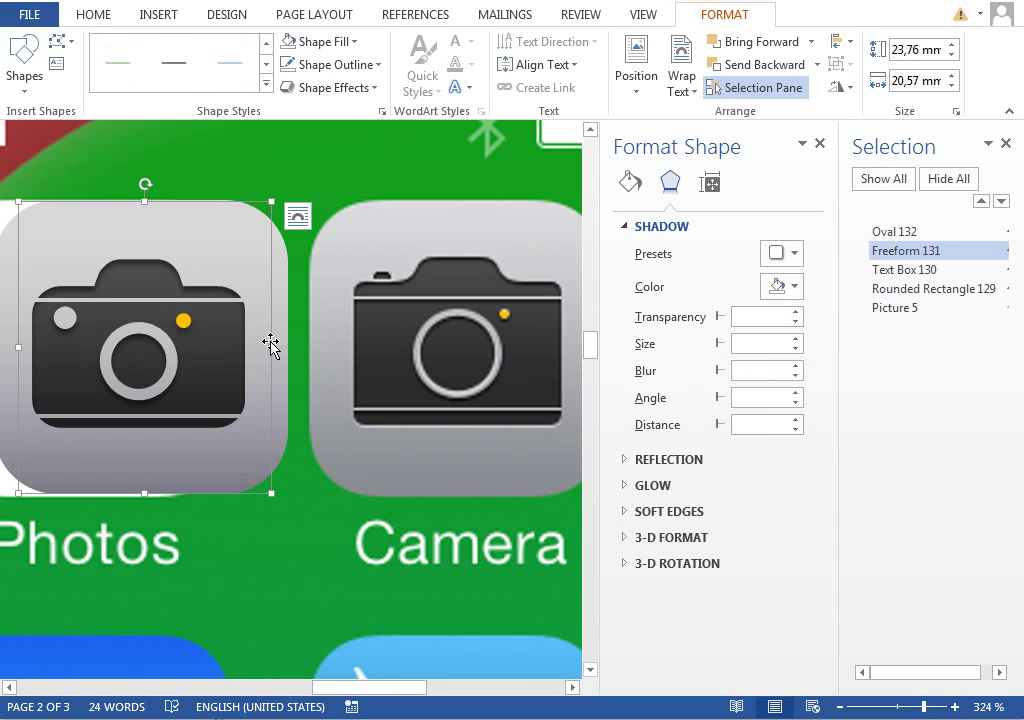
Select the rounded rectangle, freeform, Text Box 130 and Oval 132 and group them
left_click_drag(393, 686, 385, 686)
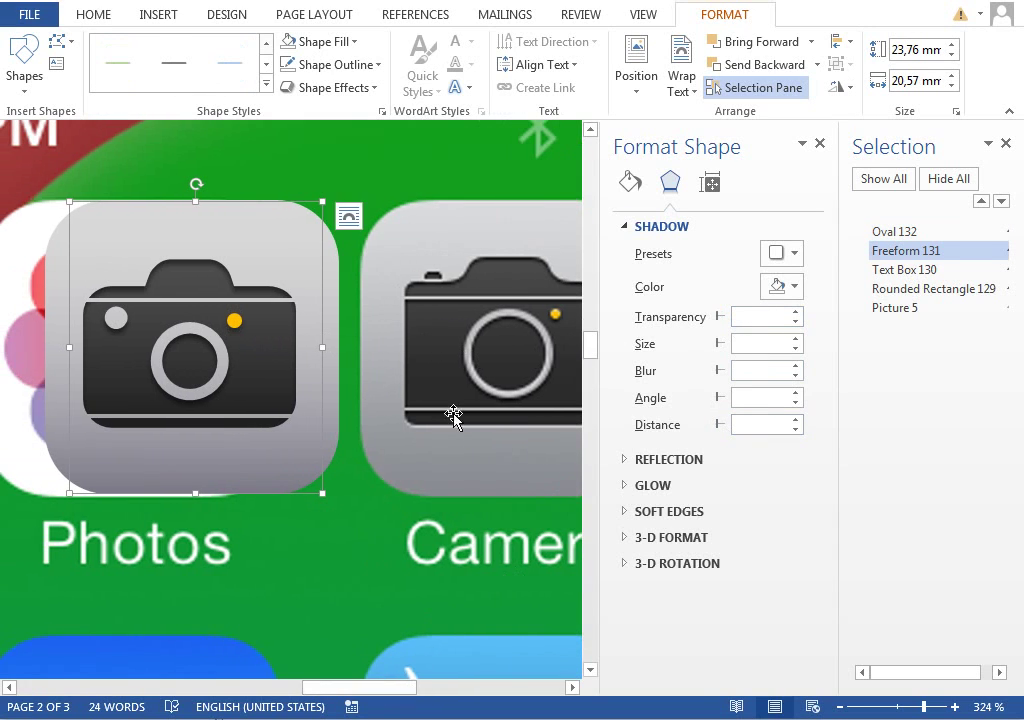
left_click(904, 269, "ctrl")
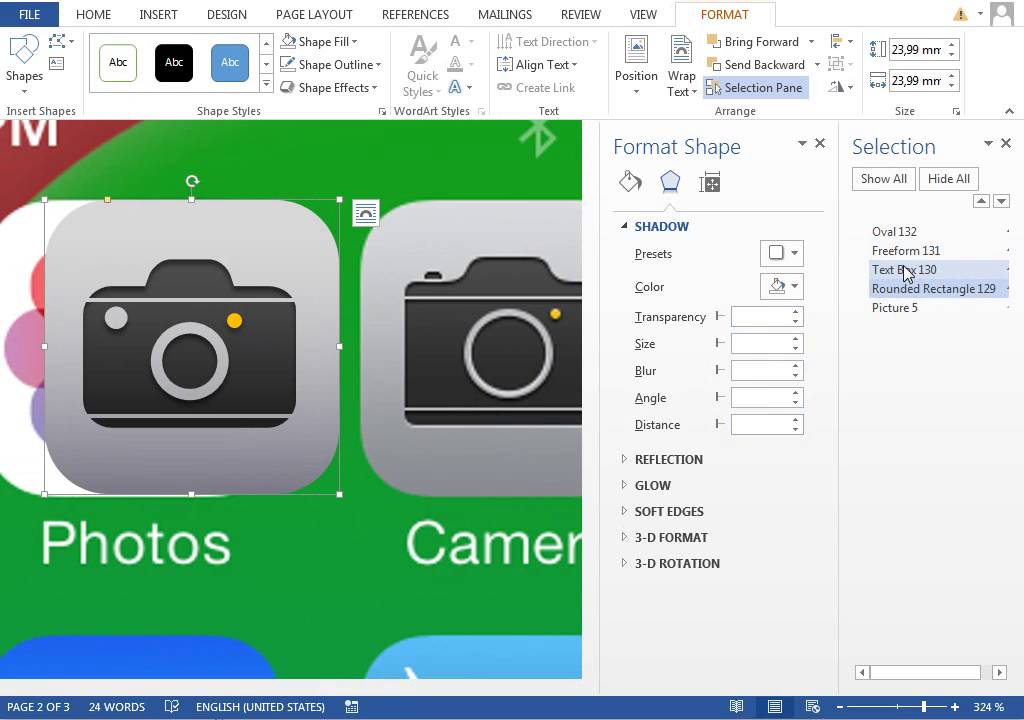
left_click(900, 231, "ctrl")
left_click(846, 64)
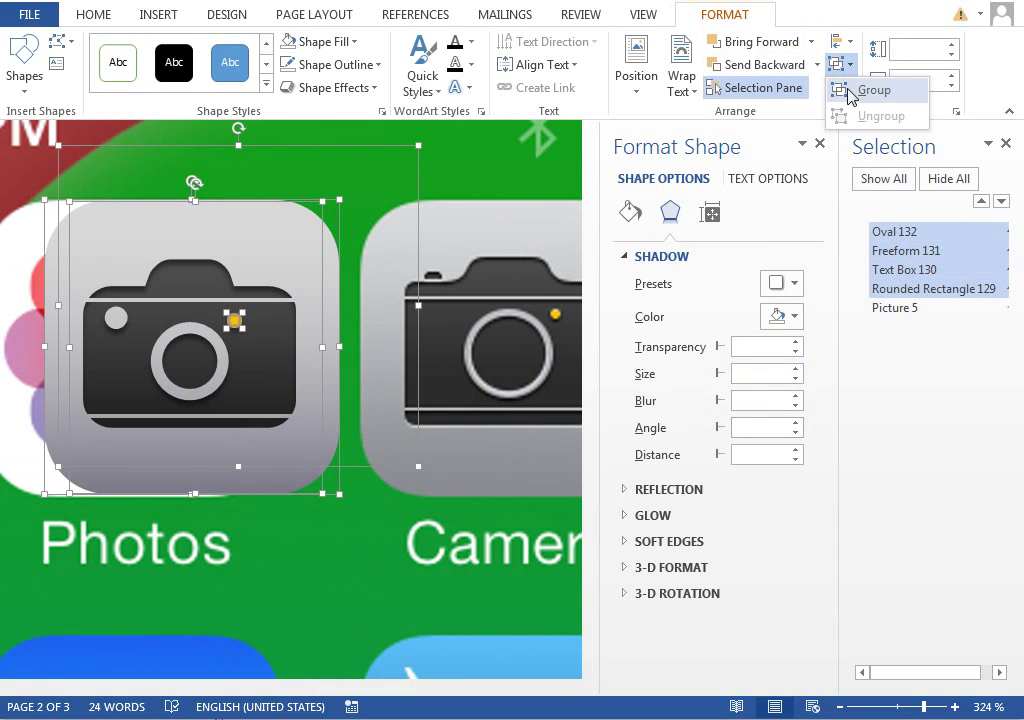
left_click(870, 87)
Rename the new group to 'camera icon'
left_click(931, 229)
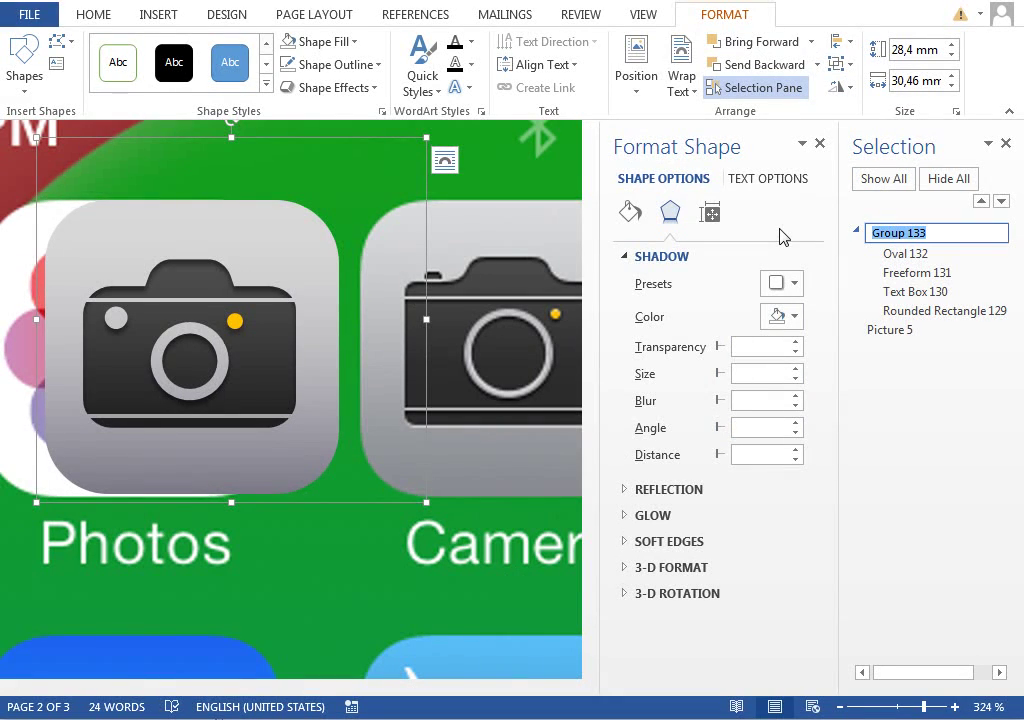
type("camera icon")
key("Return")
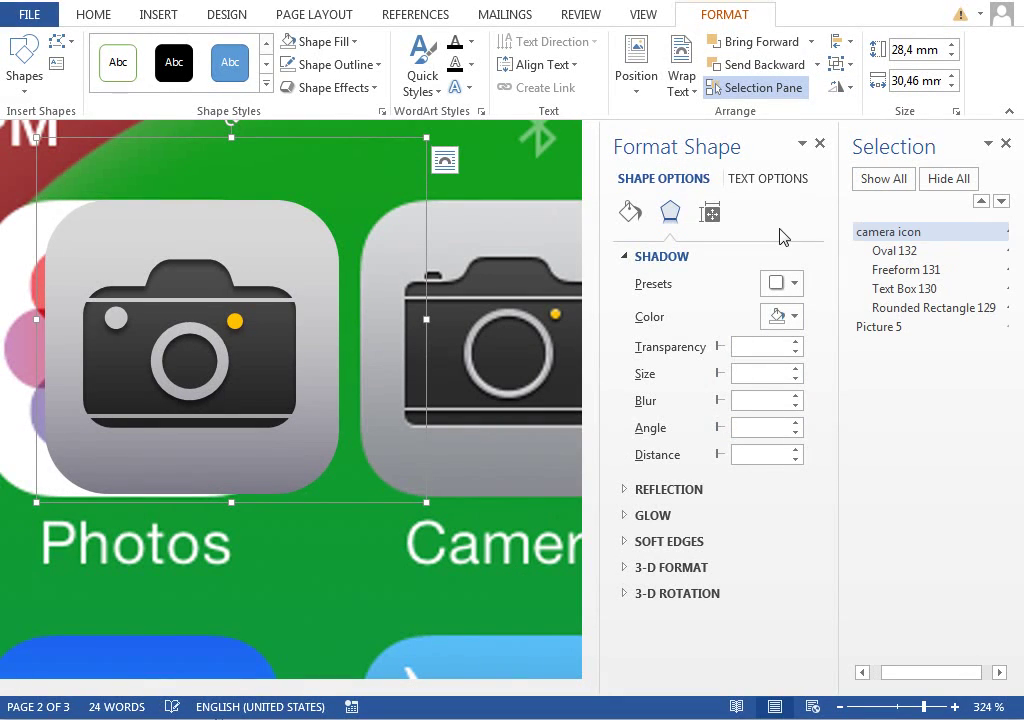
left_click_drag(921, 677, 909, 677)
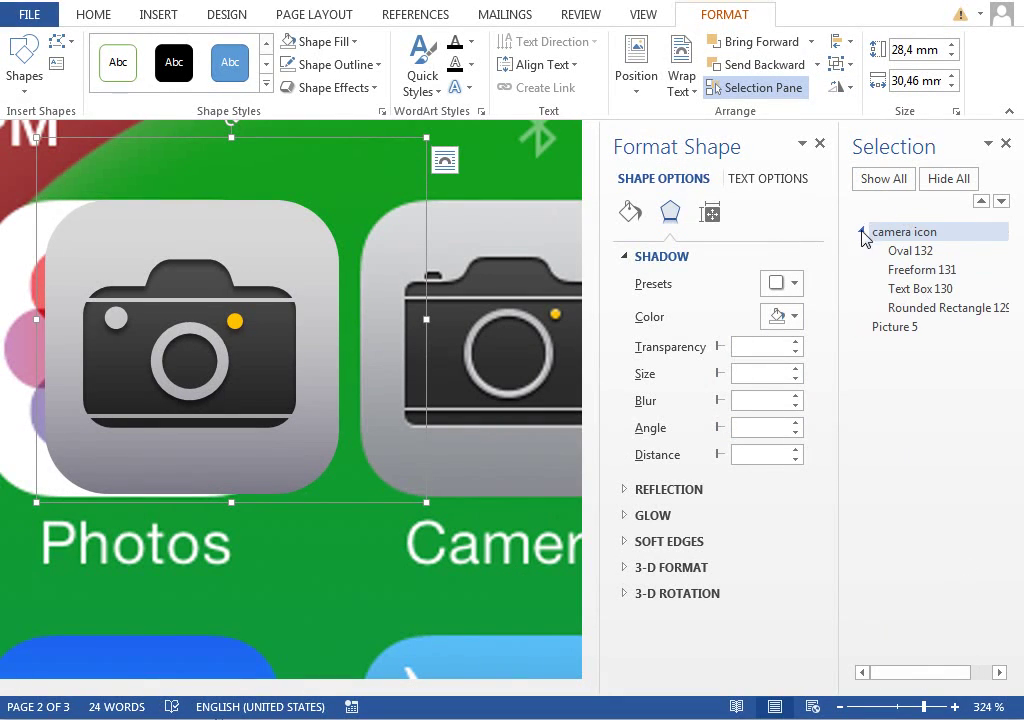
left_click(862, 232)
Move the camera icon group onto the Camera app slot on page 1, then zoom to 100%
scroll(322, 345, "down", 20, "ctrl")
scroll(322, 345, "up", 3)
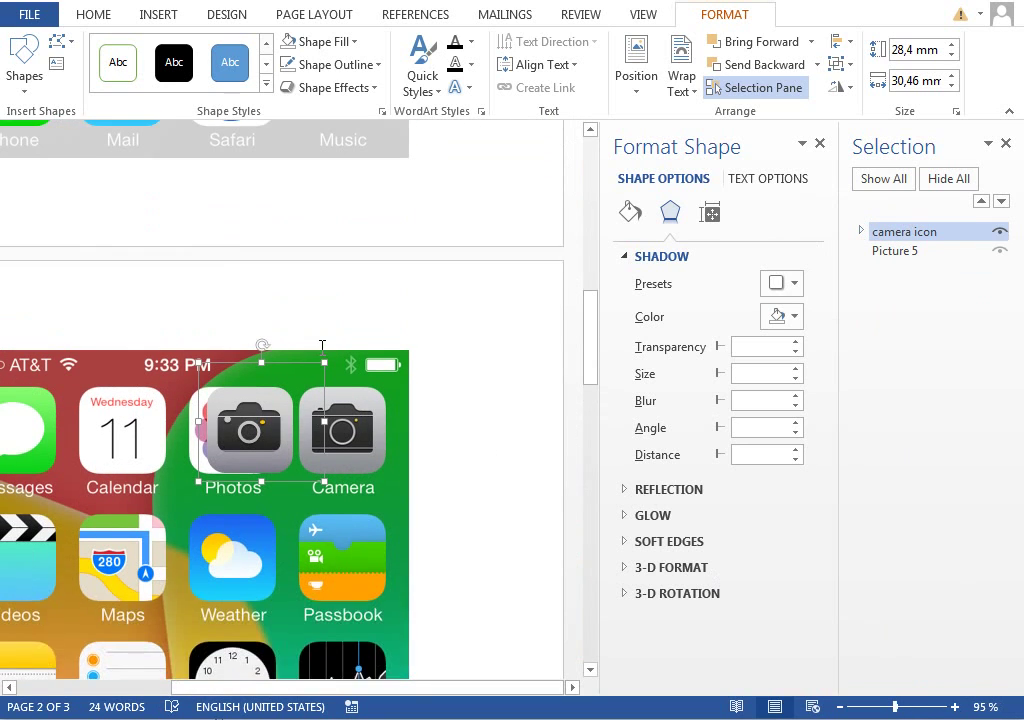
scroll(322, 345, "up", 3)
left_click_drag(300, 512, 287, 228)
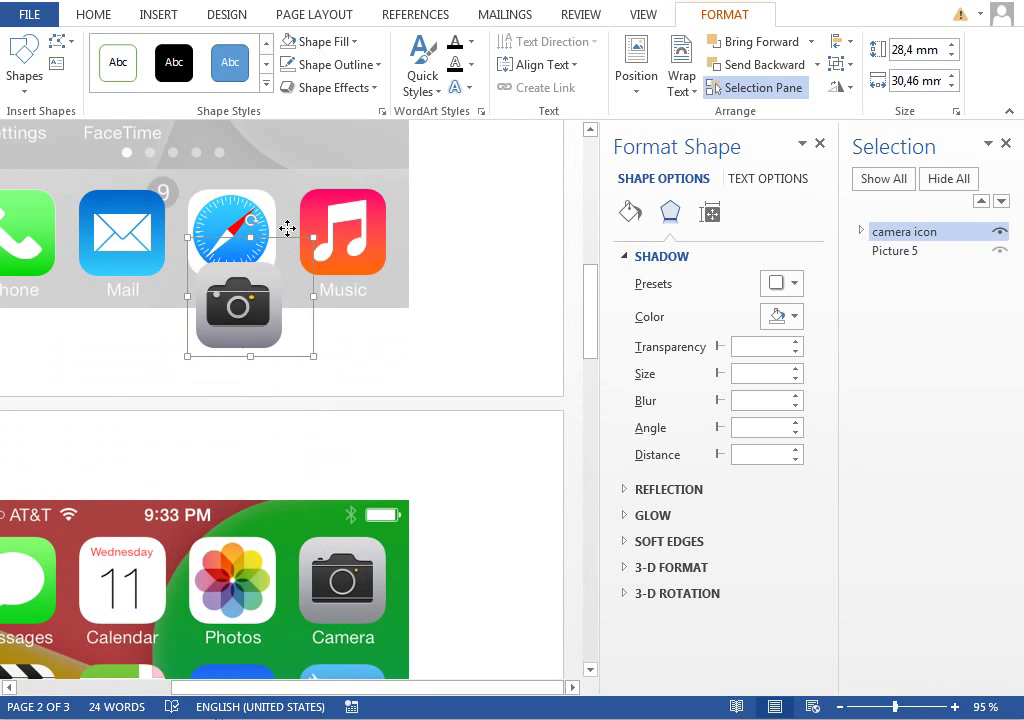
scroll(286, 446, "up", 5)
left_click_drag(286, 446, 290, 206)
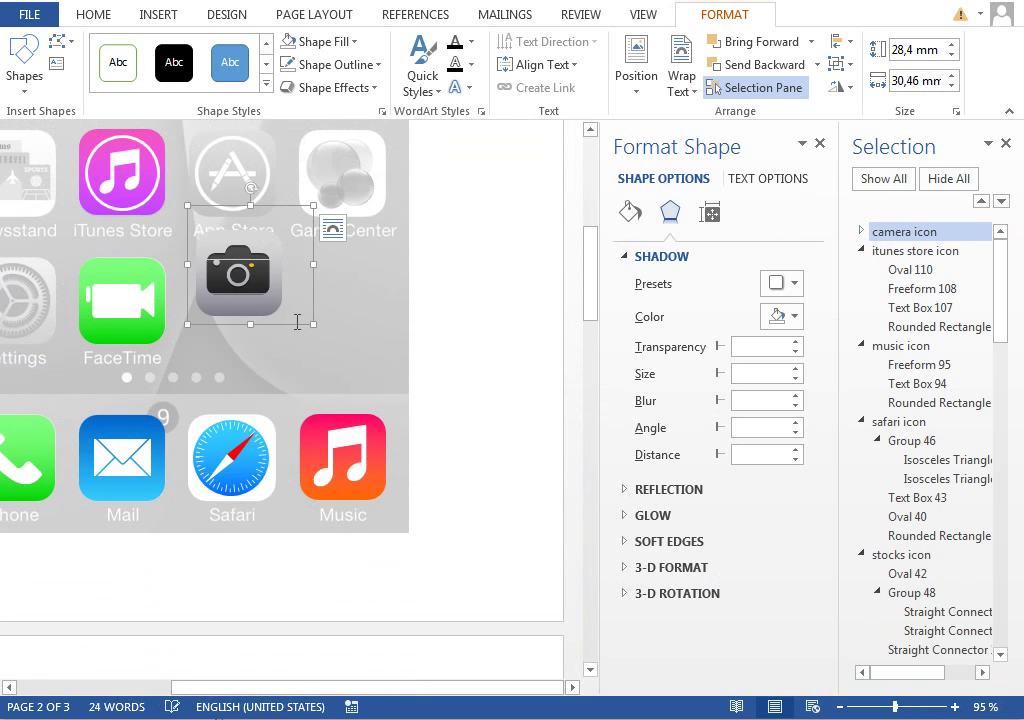
scroll(297, 322, "up", 6)
left_click_drag(300, 584, 385, 250)
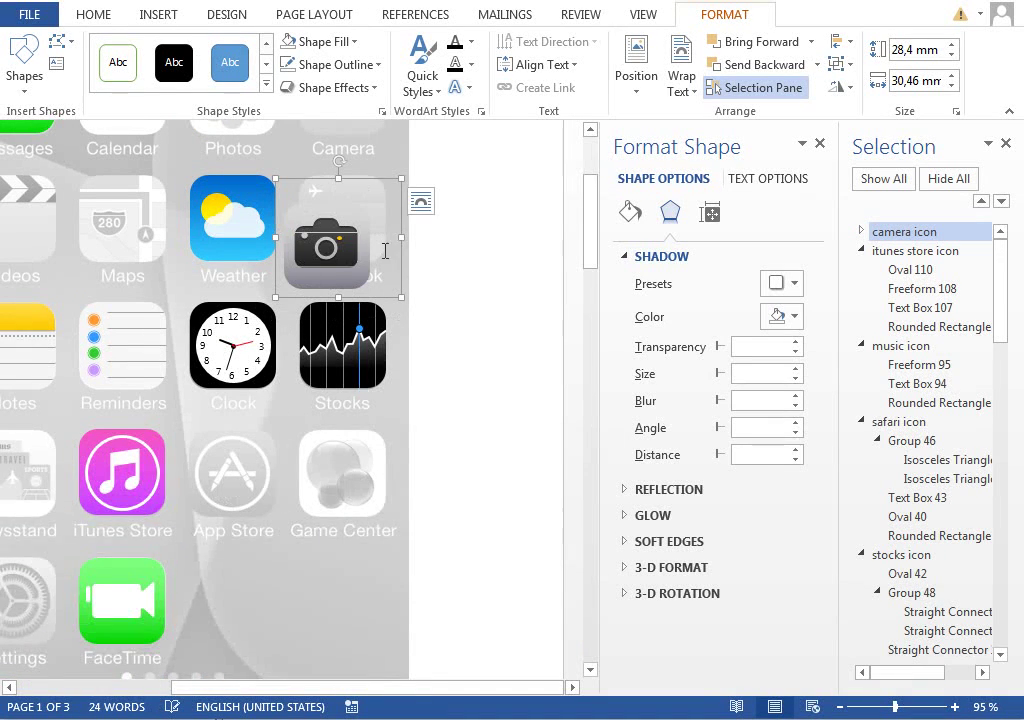
scroll(385, 250, "up", 4)
left_click_drag(379, 393, 395, 238)
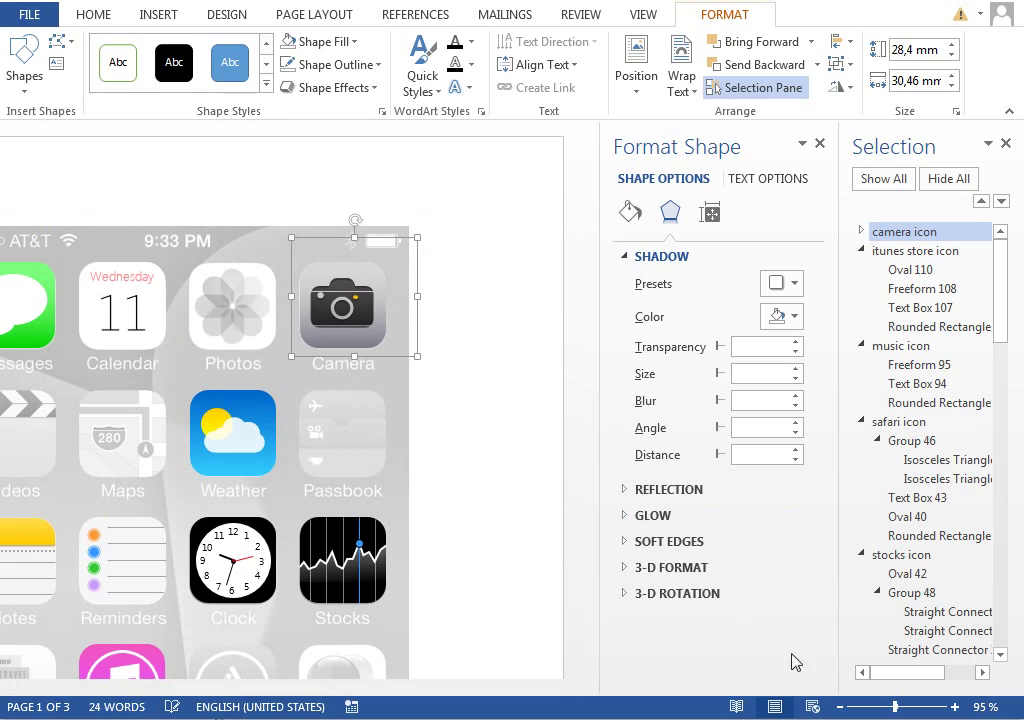
left_click(955, 707)
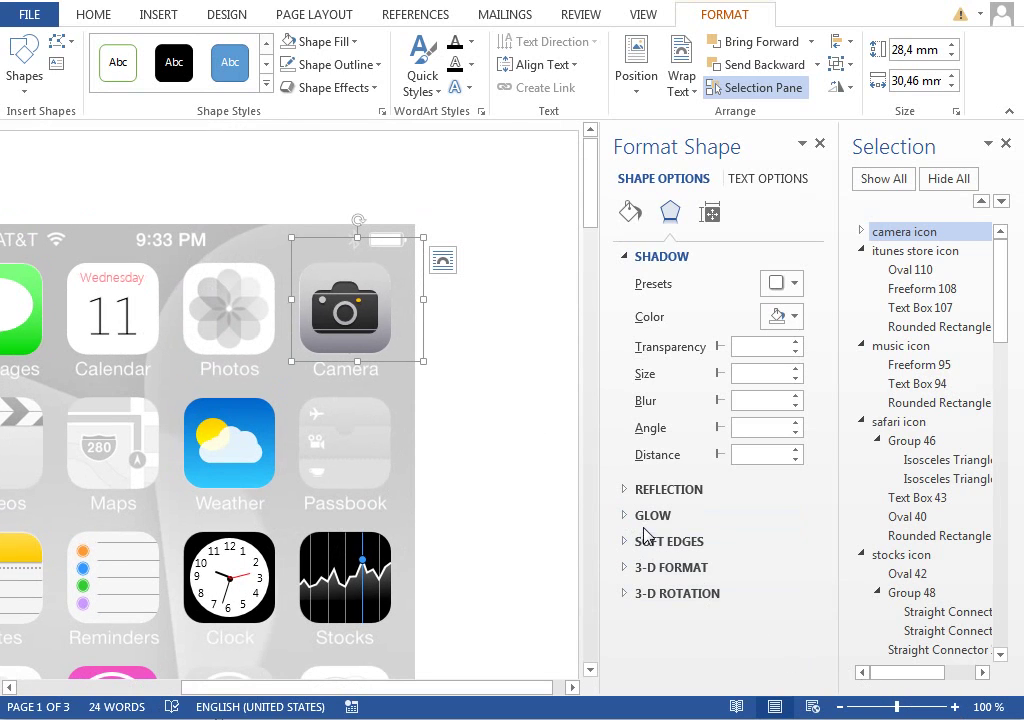